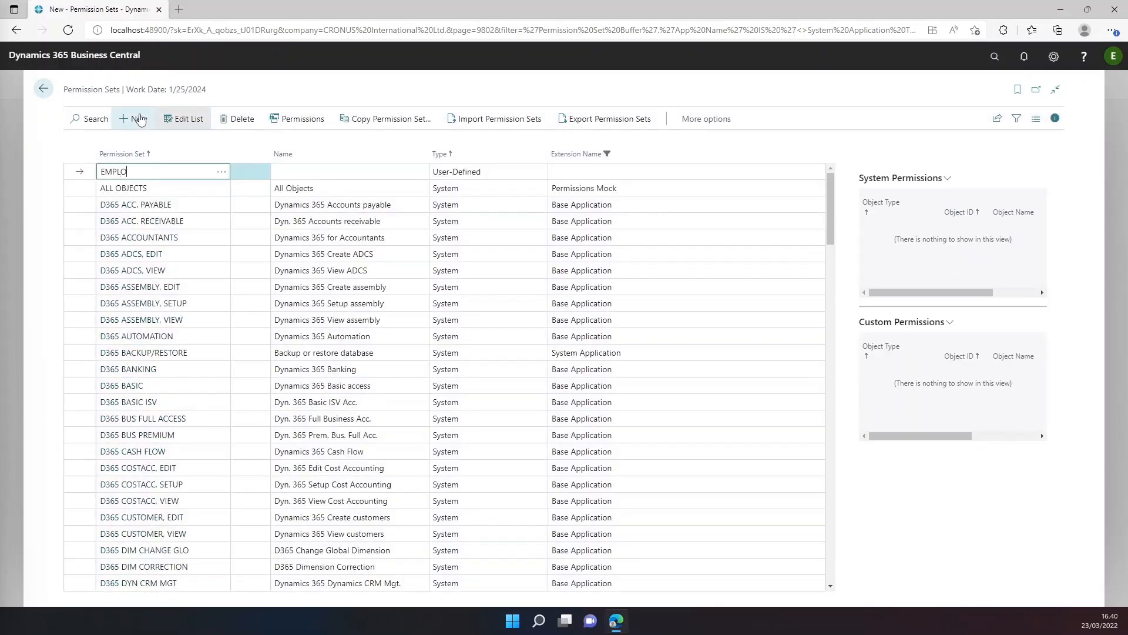
Create a user-defined permission set EMPLOYEE with the name Employee access and leave list editing.
type("EMPLOYEE")
key("Tab")
type("Employee a")
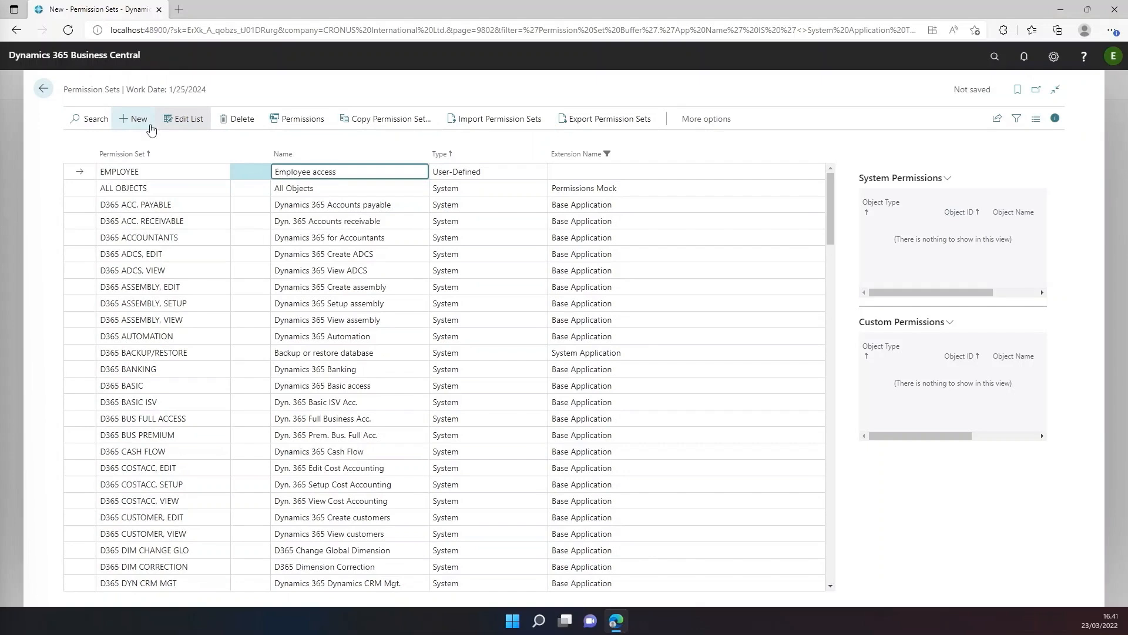
left_click(183, 130)
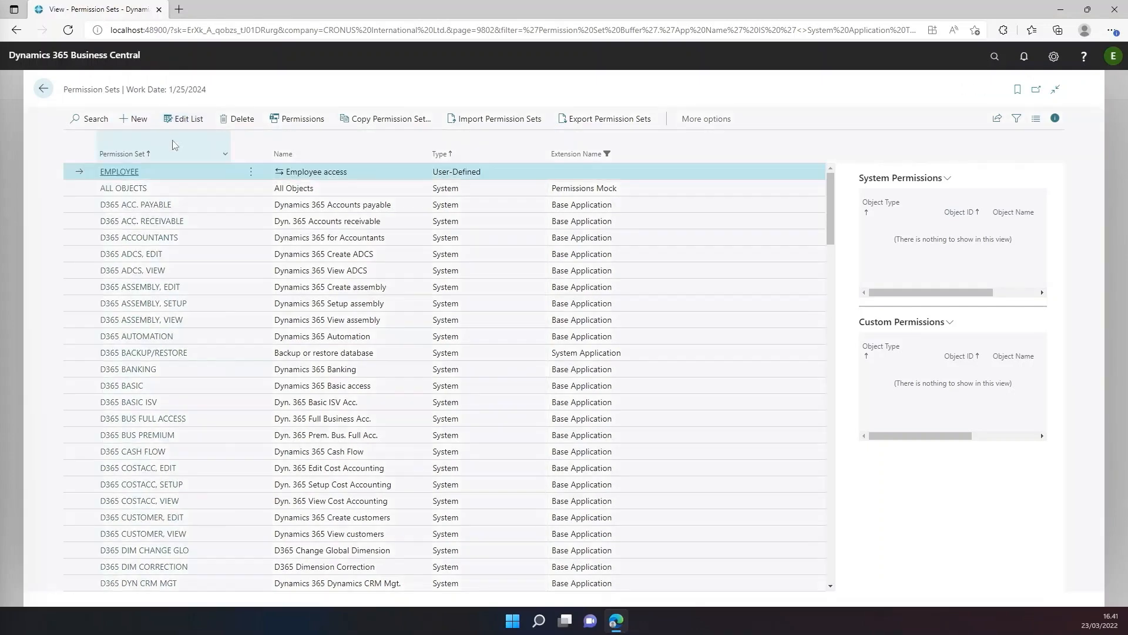
Turn on Compose for the EMPLOYEE permission set and include the D365 BUS FULL ACCESS permission set in it.
left_click(120, 172)
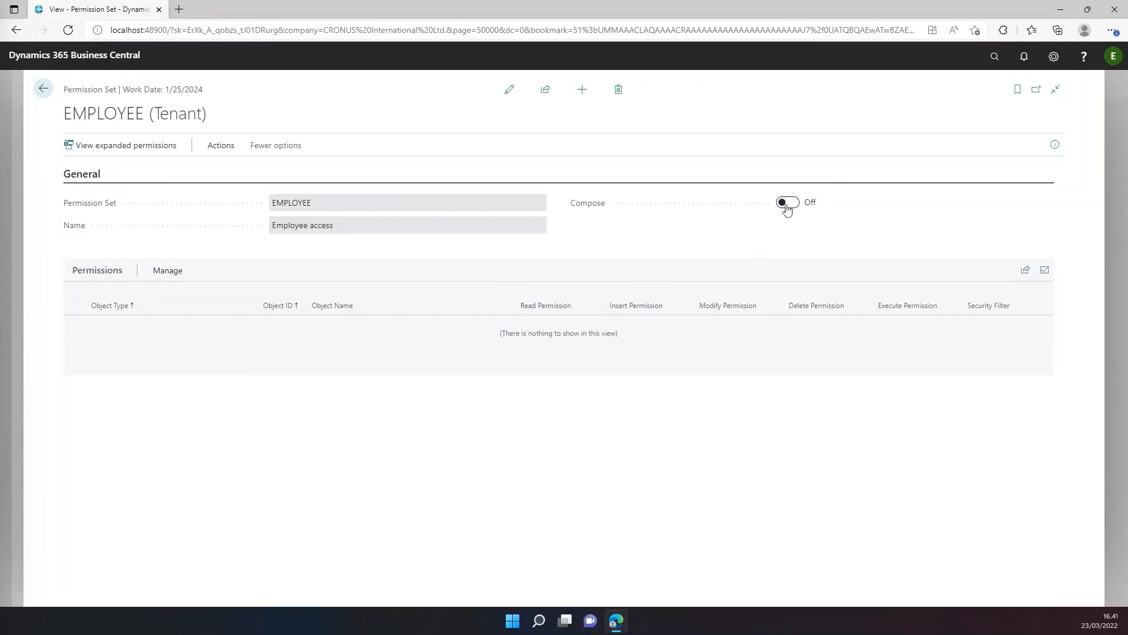
left_click(787, 203)
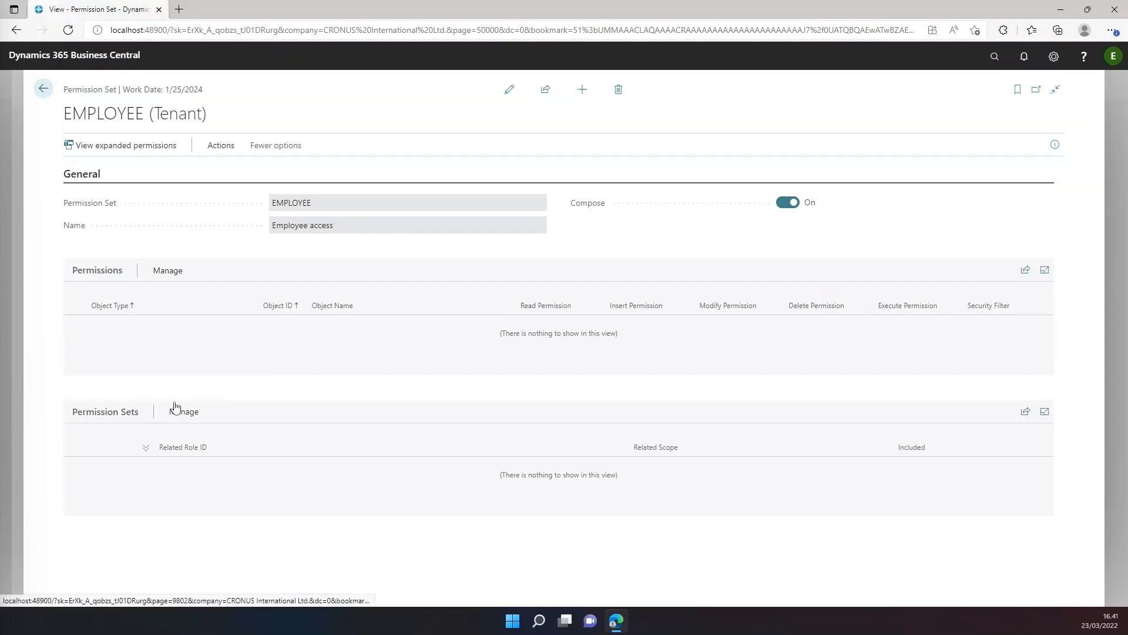
left_click(182, 413)
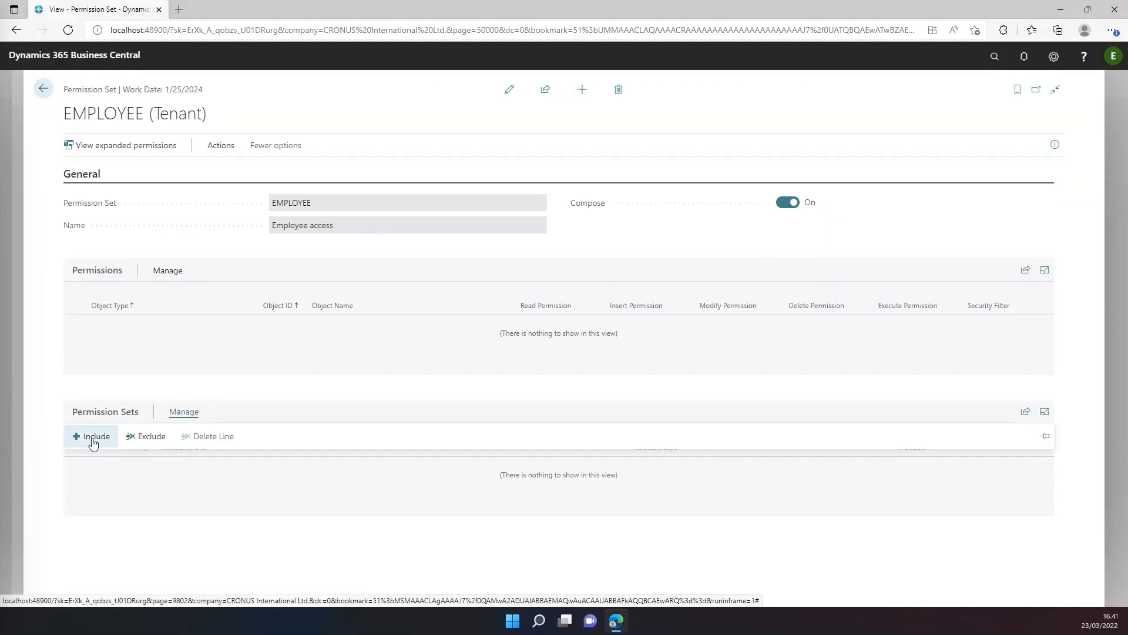
left_click(92, 438)
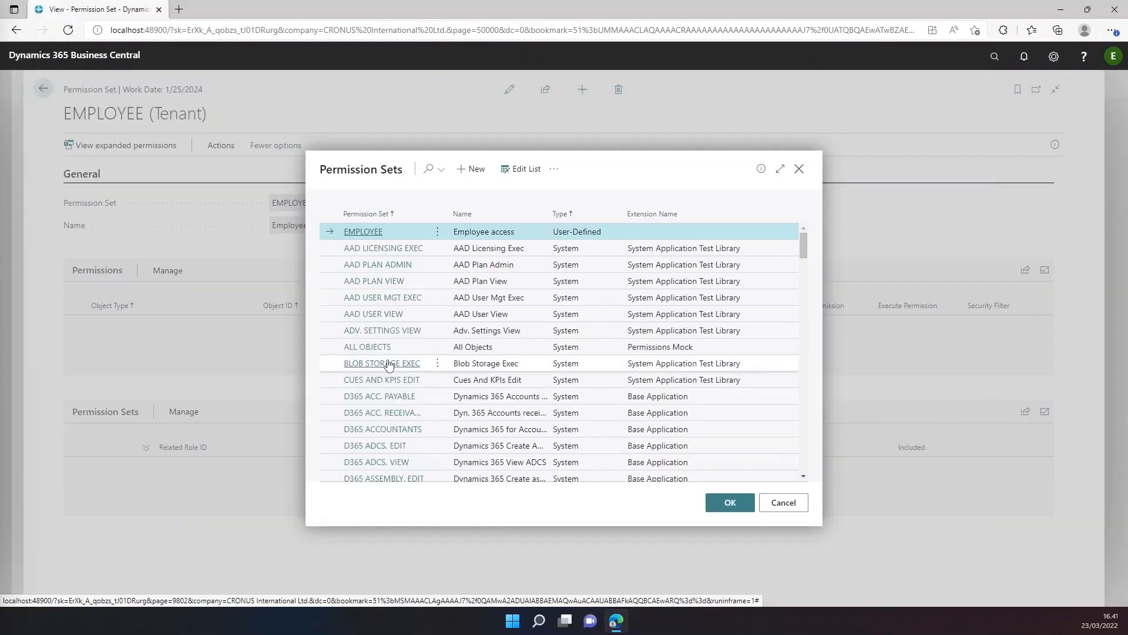
scroll(515, 317, "down", 3)
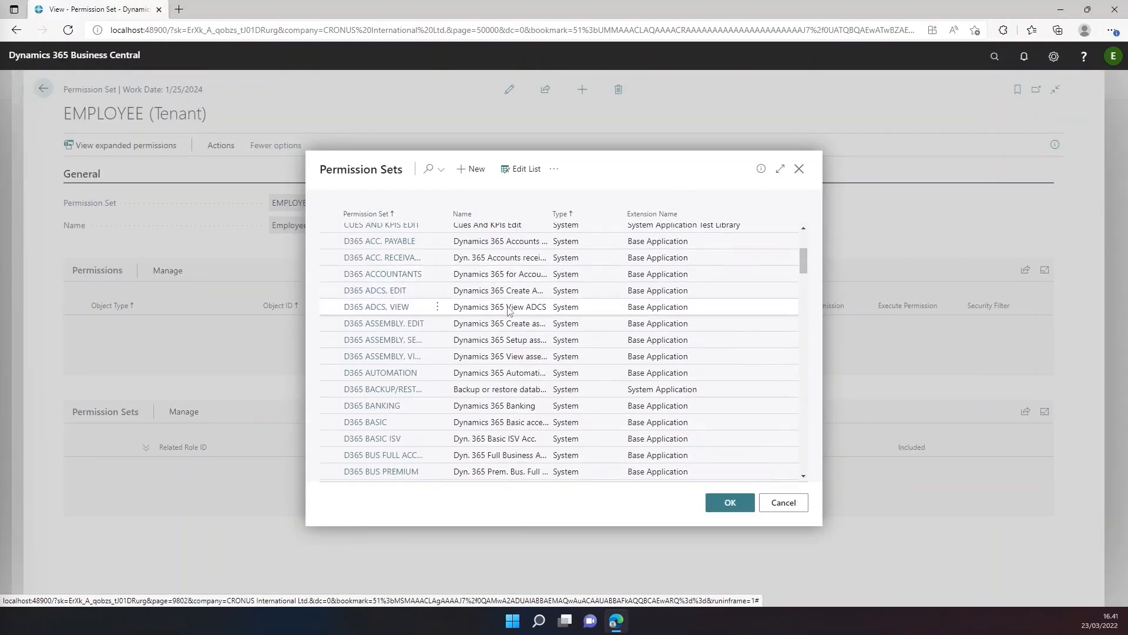
scroll(509, 310, "down", 2)
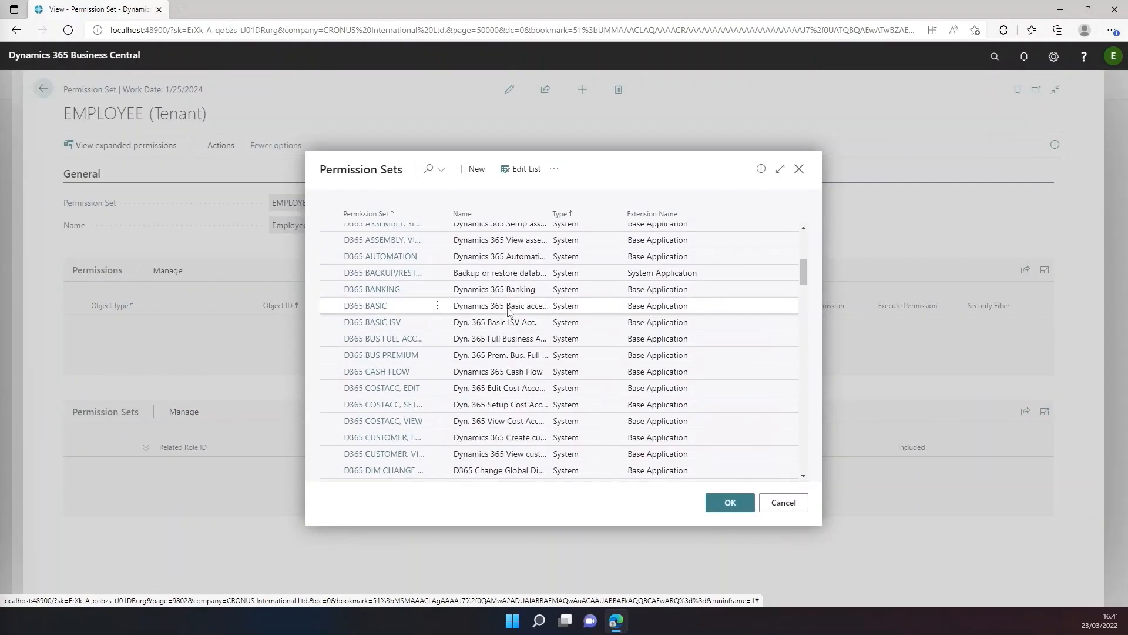
left_click(504, 344)
left_click(730, 504)
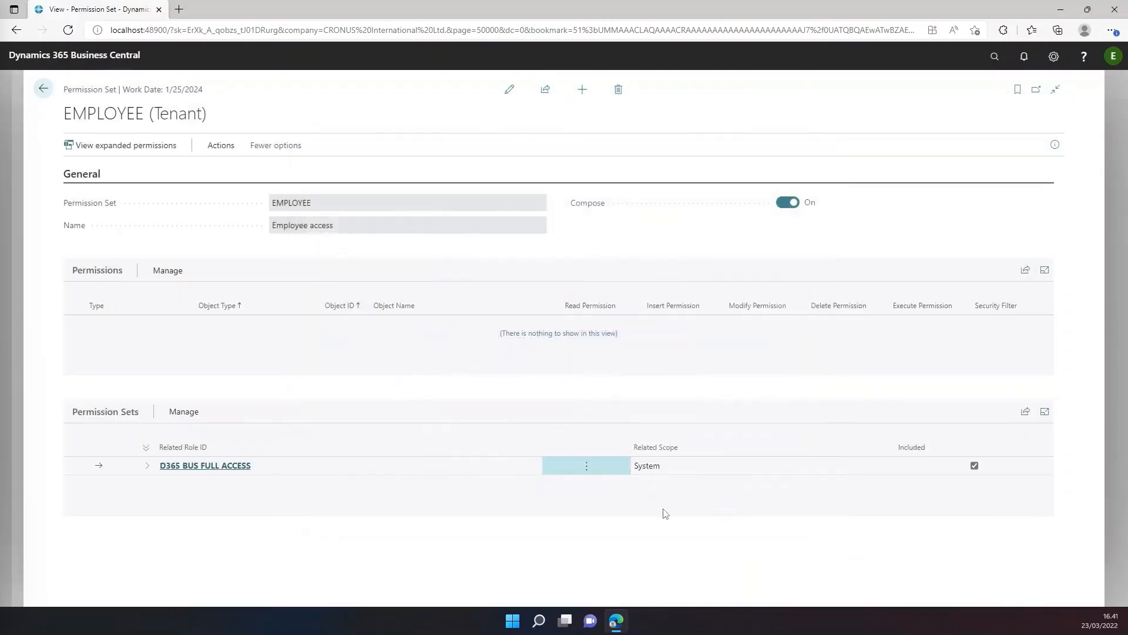
Expand D365 BUS FULL ACCESS and examine its nested permission sets, including those under LOGIN and SYSTEM APPLICATION - BASIC.
left_click(148, 470)
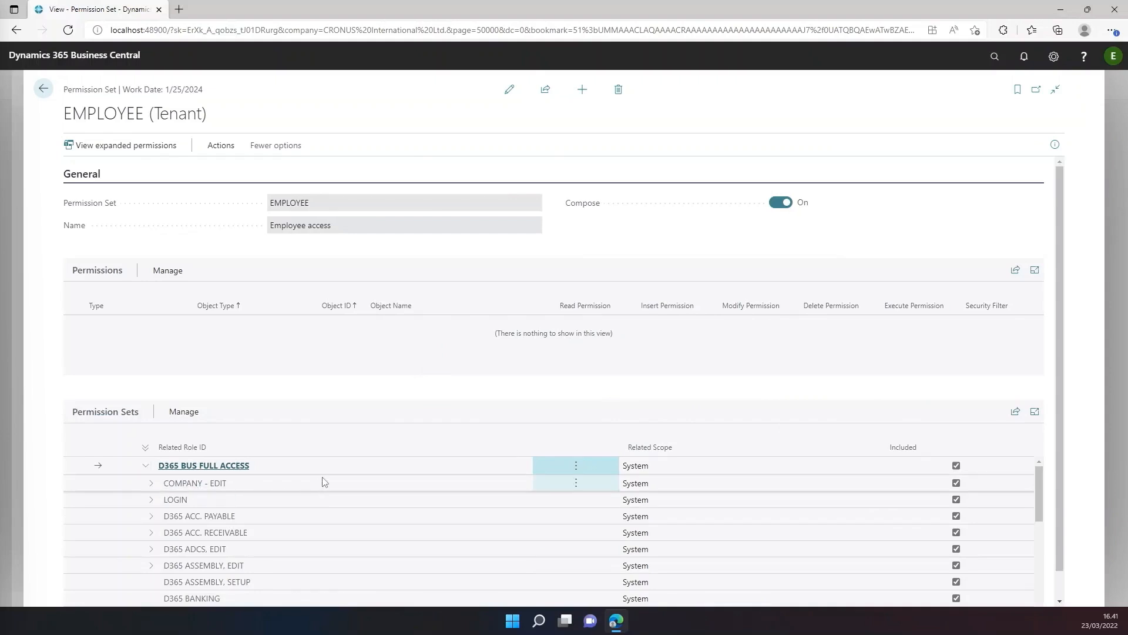
scroll(320, 479, "down", 1)
scroll(320, 478, "down", 5)
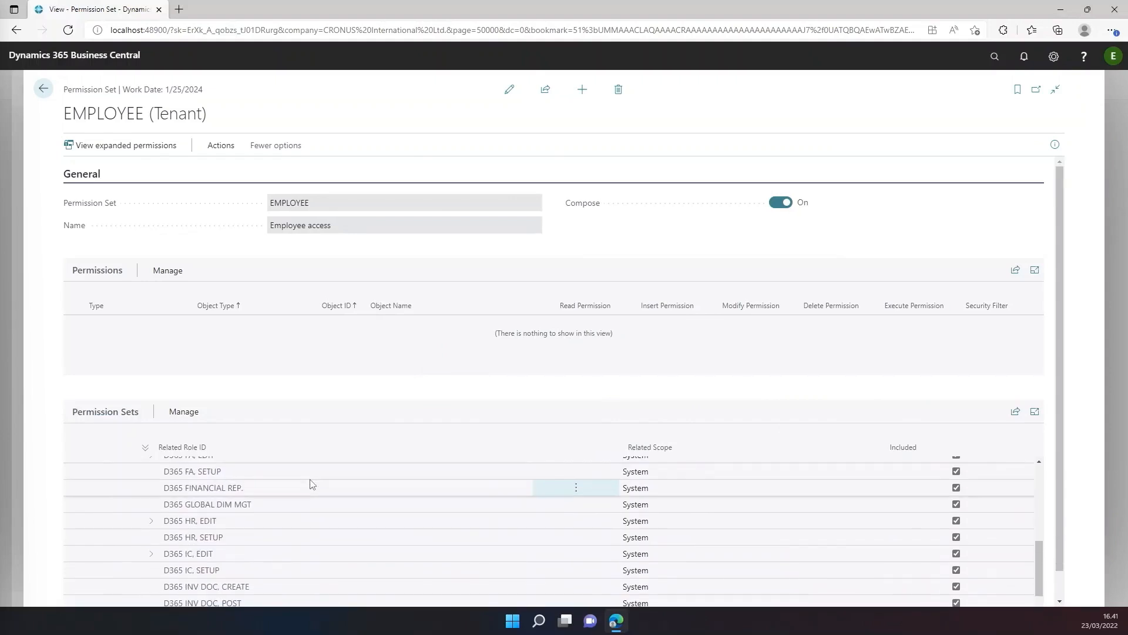
scroll(311, 483, "up", 7)
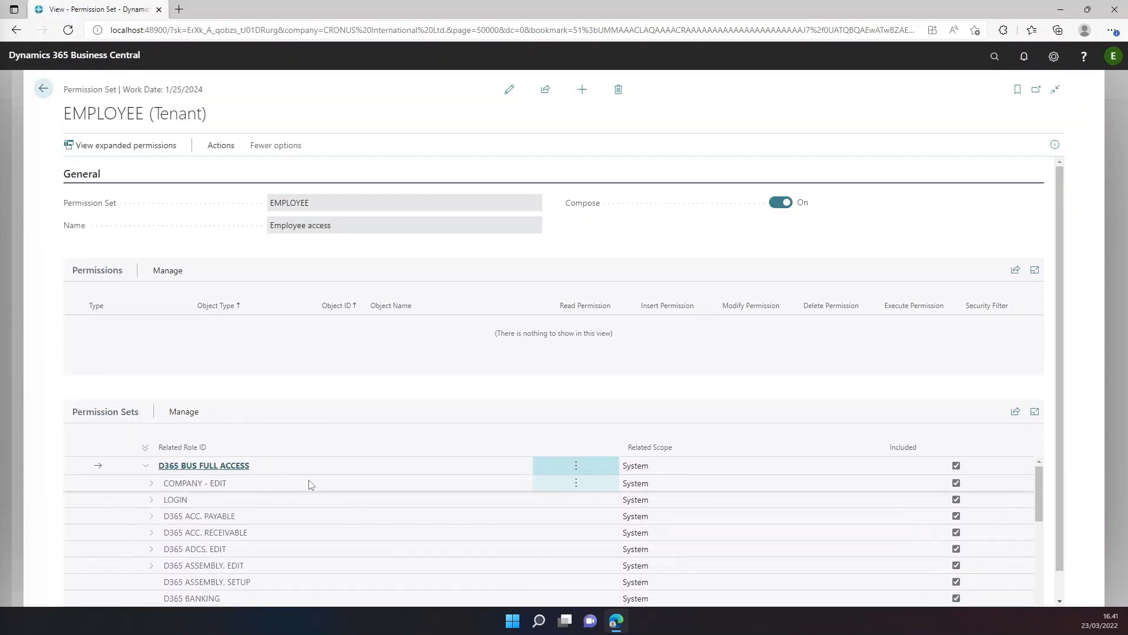
left_click(152, 499)
left_click(157, 515)
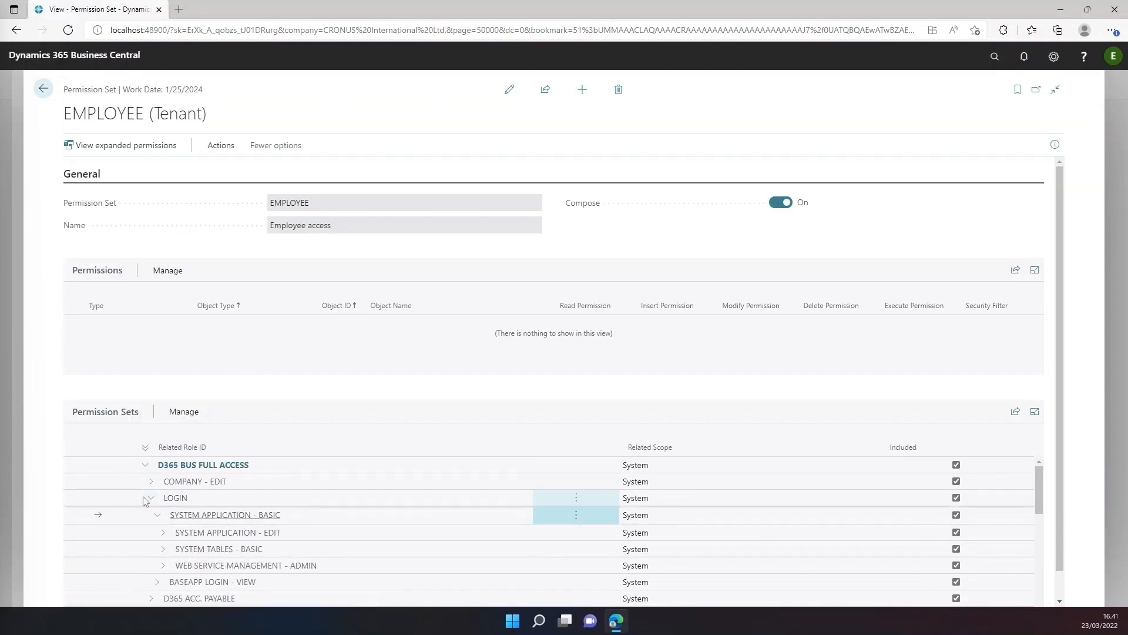
left_click(150, 500)
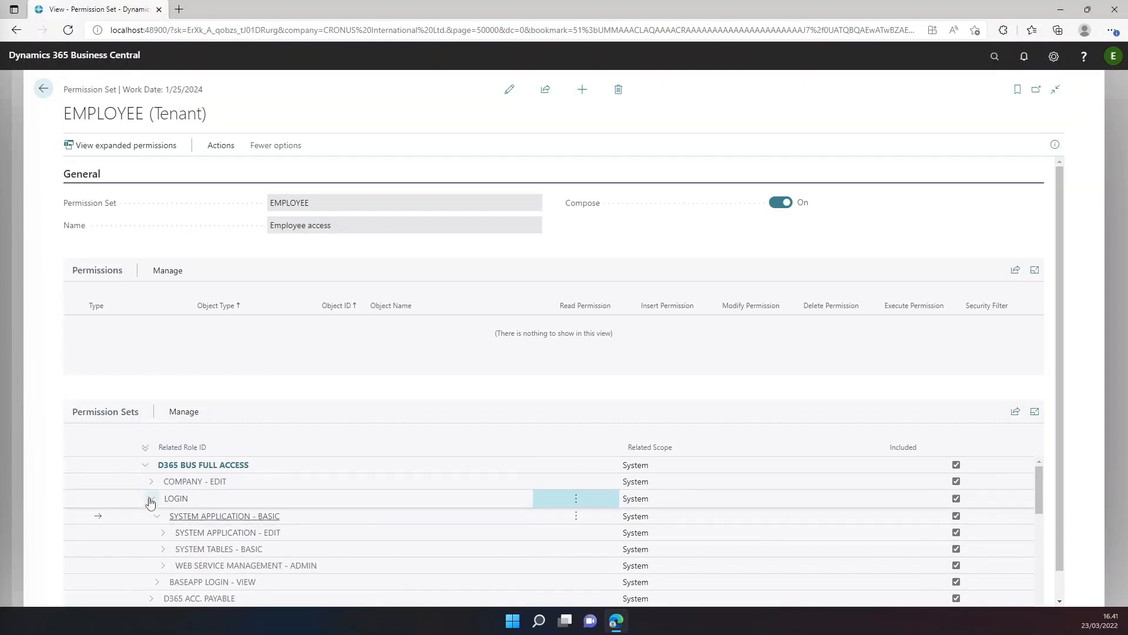
Exclude the nested sets COMPANY - EDIT, D365 HR, EDIT and D365 HR, SETUP from D365 BUS FULL ACCESS.
left_click(355, 485)
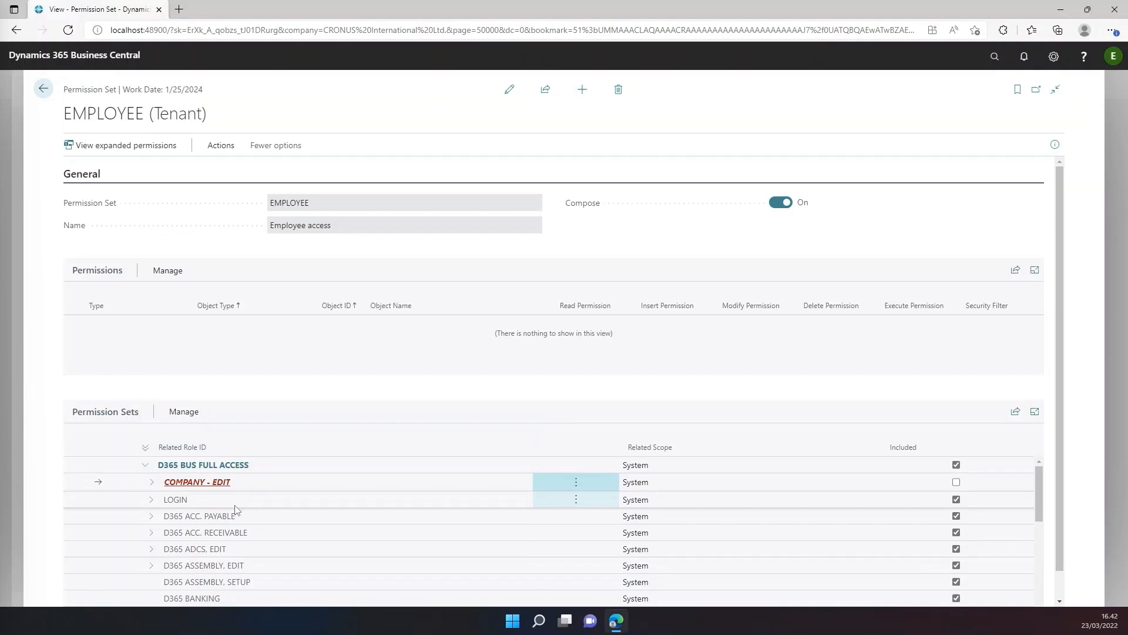
scroll(236, 509, "down", 5)
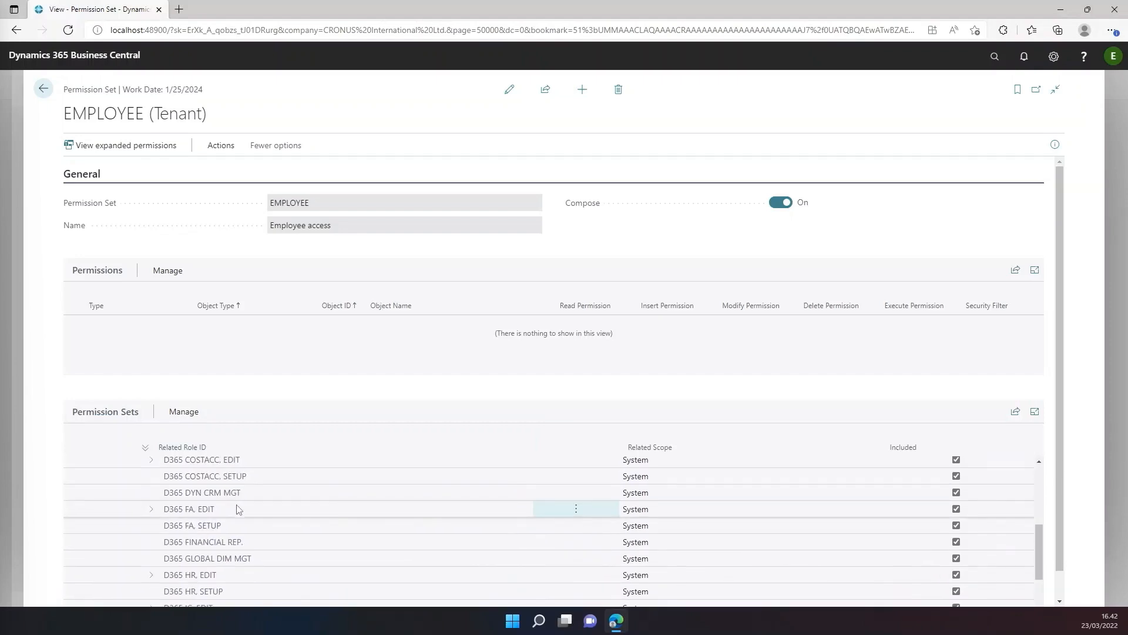
scroll(237, 509, "down", 3)
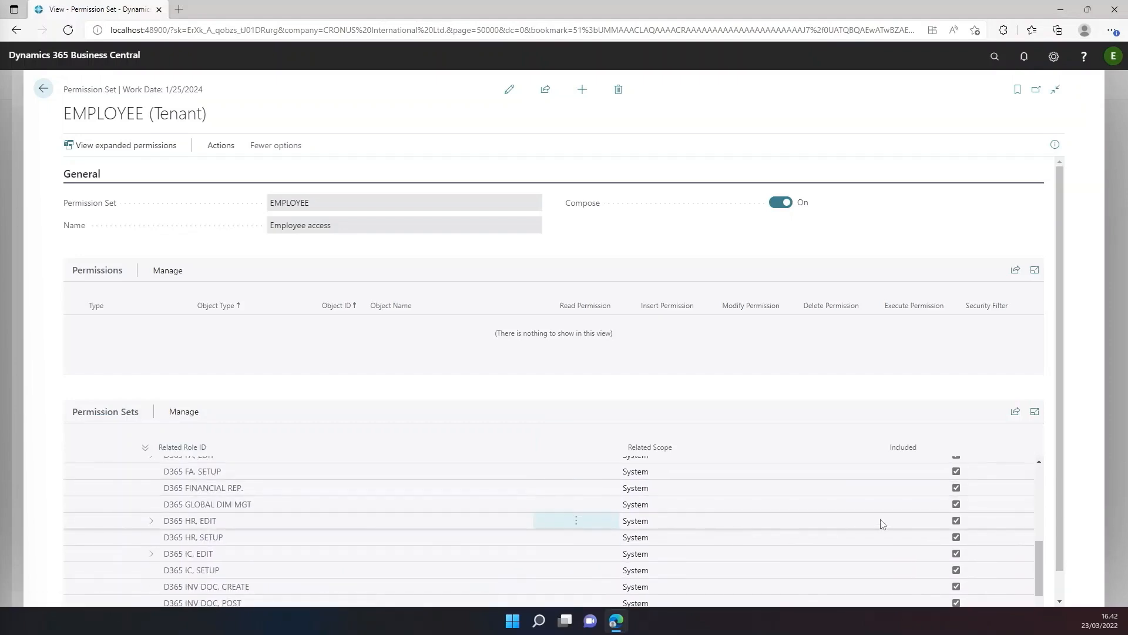
left_click(956, 521)
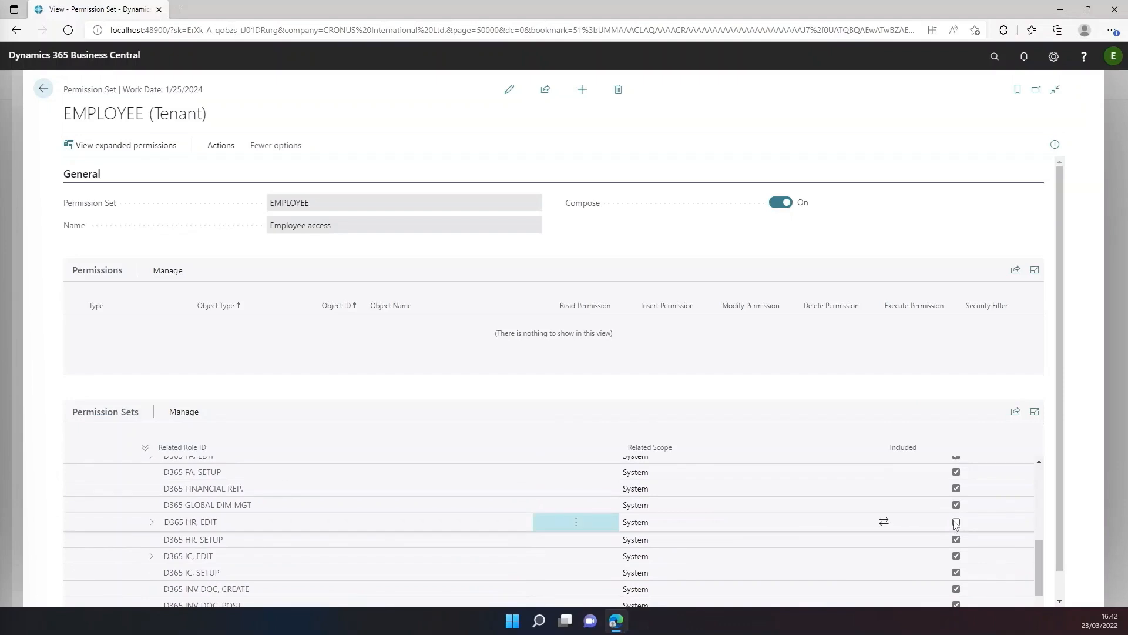
left_click(956, 539)
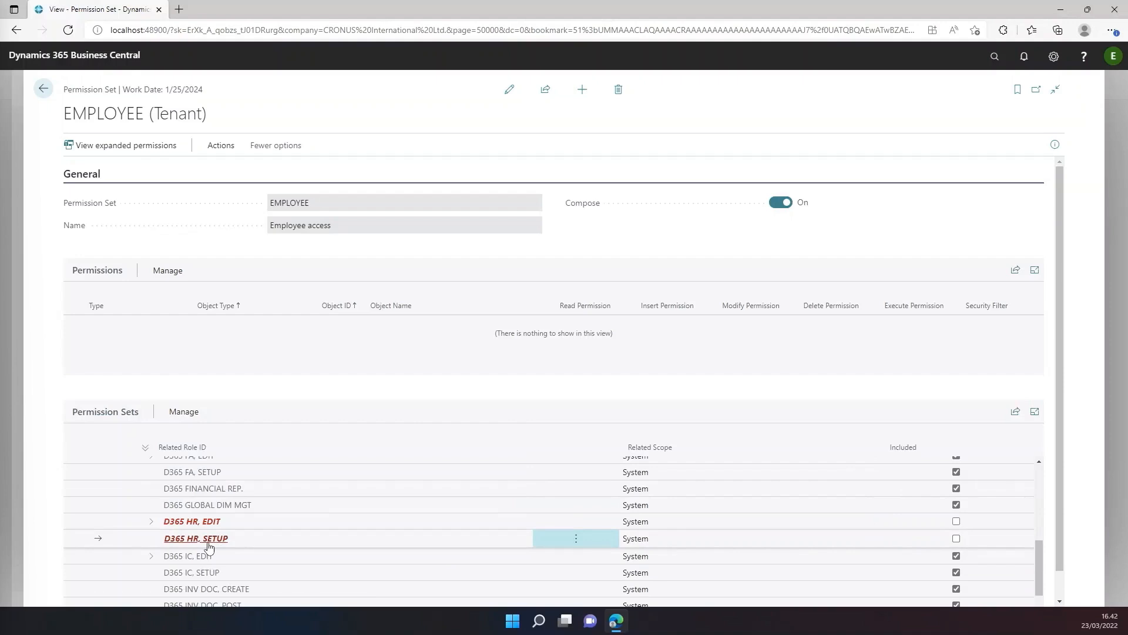
View the EMPLOYEE set's expanded permissions, filter Object Name to *Company* and check the Company table data's permissions.
left_click(95, 151)
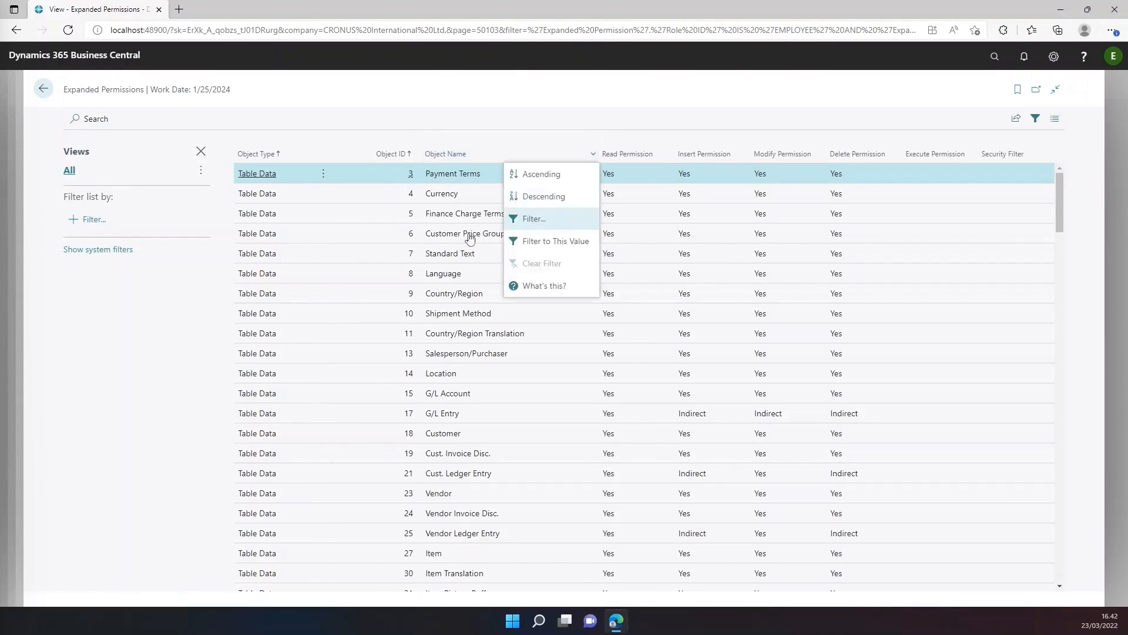
left_click(539, 218)
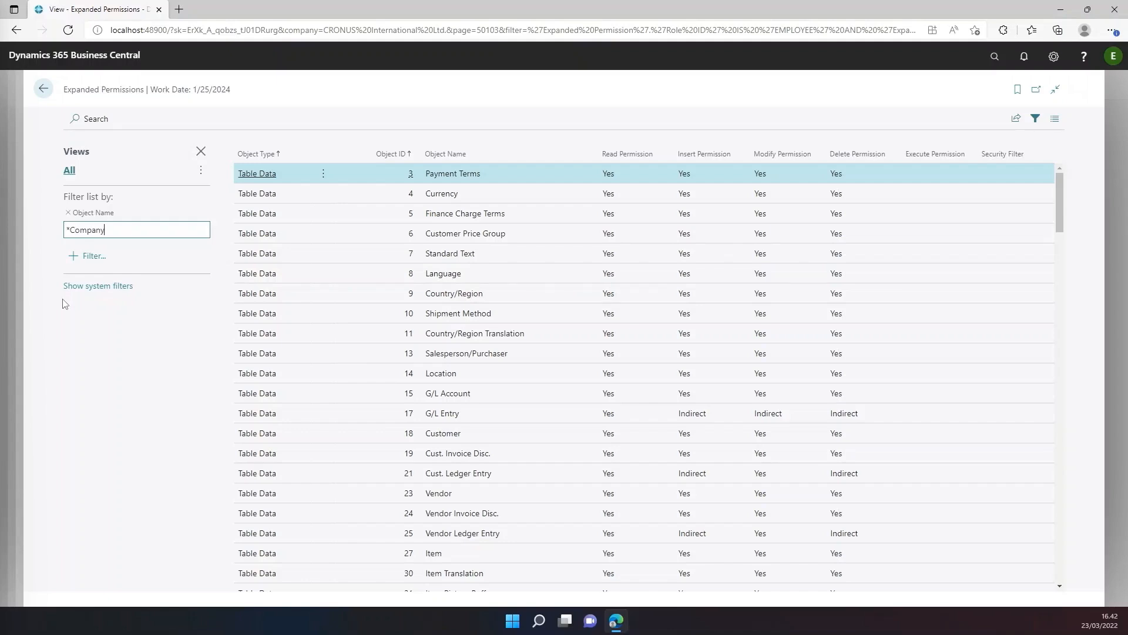
key("Return")
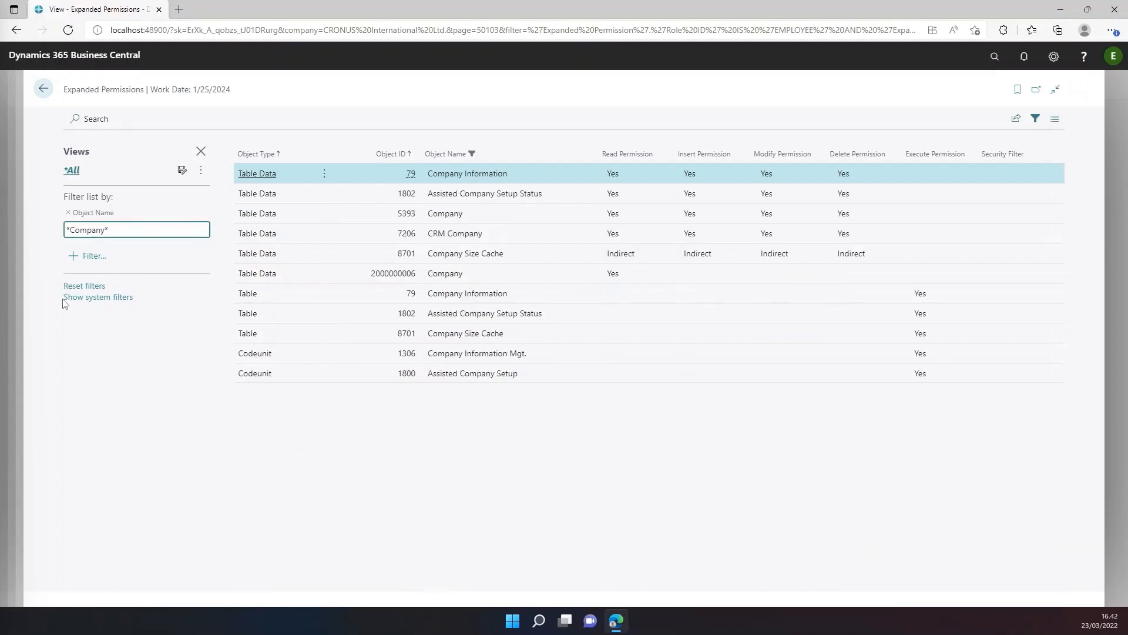
left_click(623, 275)
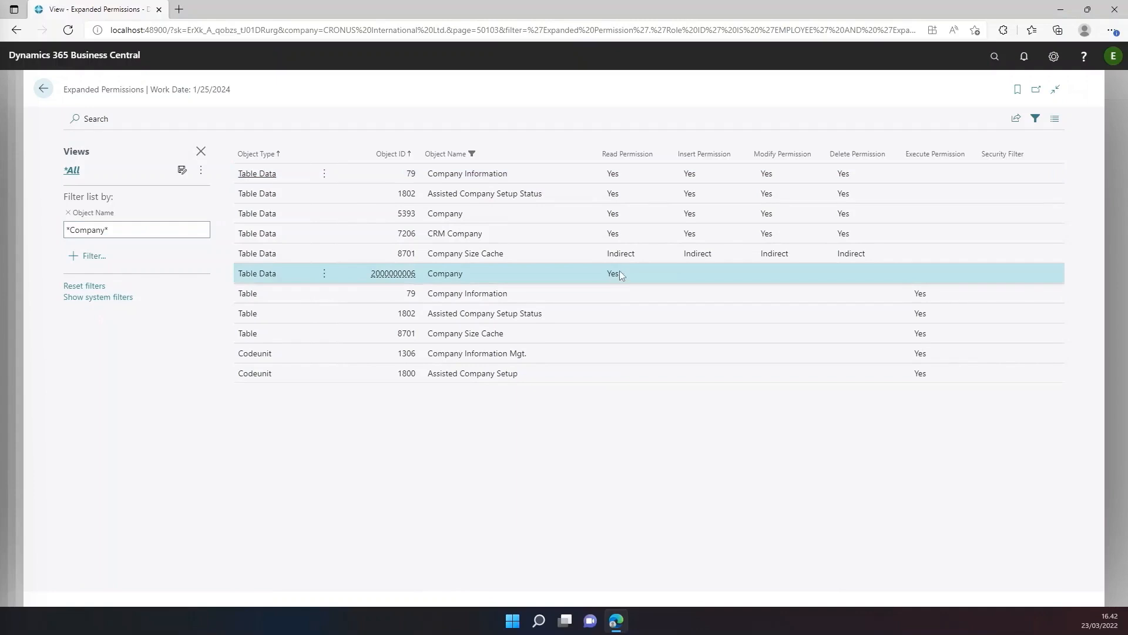
Filter the expanded permissions by Object Name *HR*, check the resulting access, and return to the EMPLOYEE permission set.
left_click(141, 226)
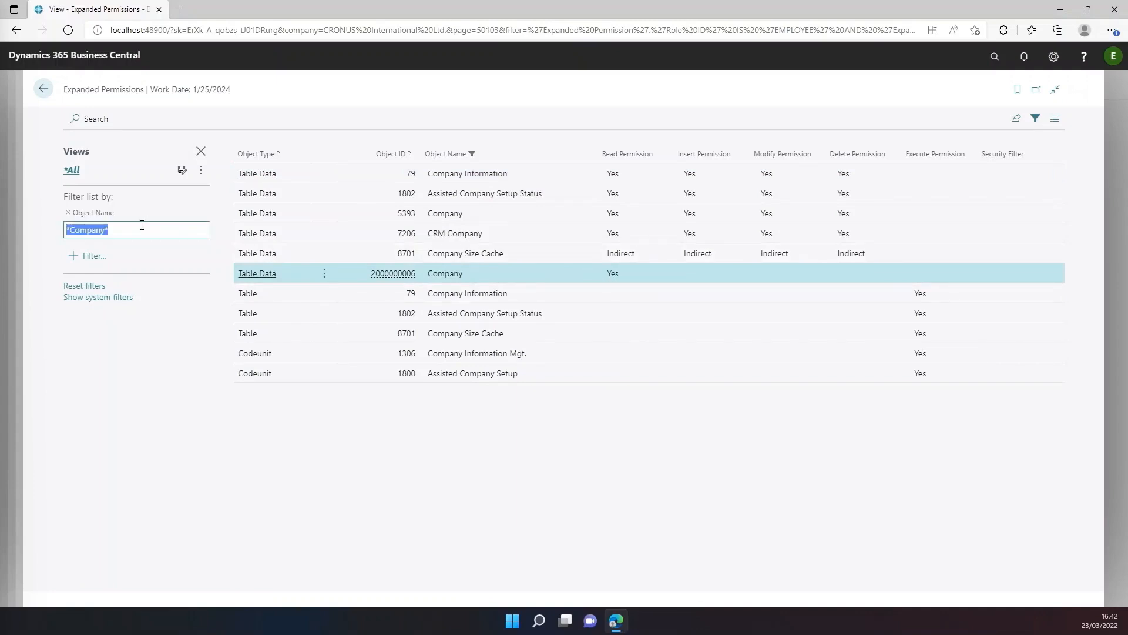
type("*")
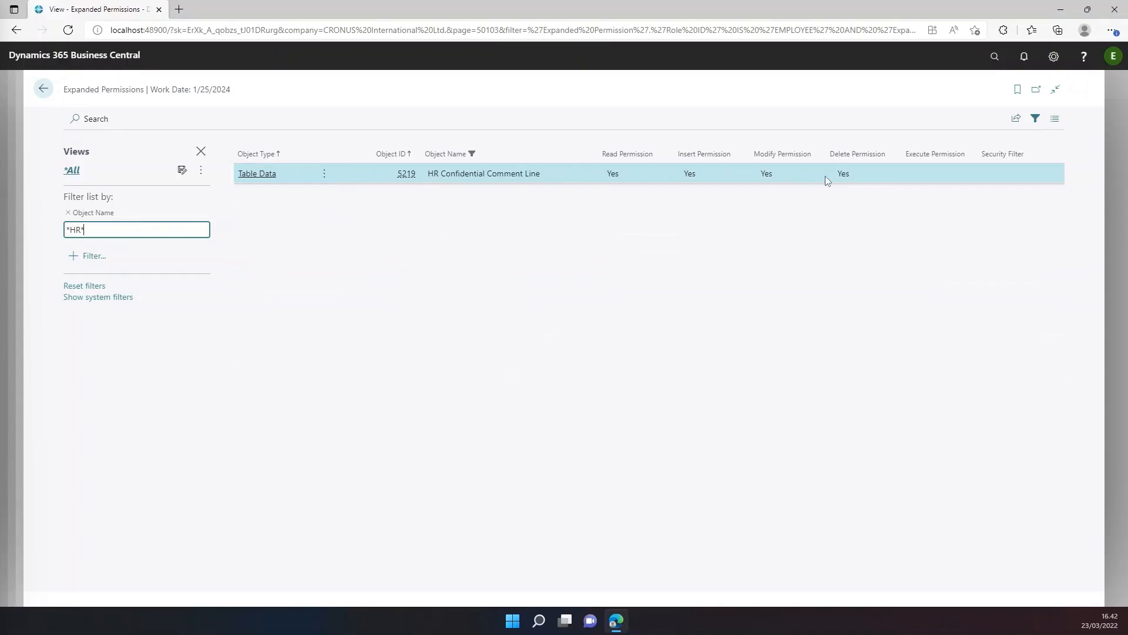
left_click(46, 93)
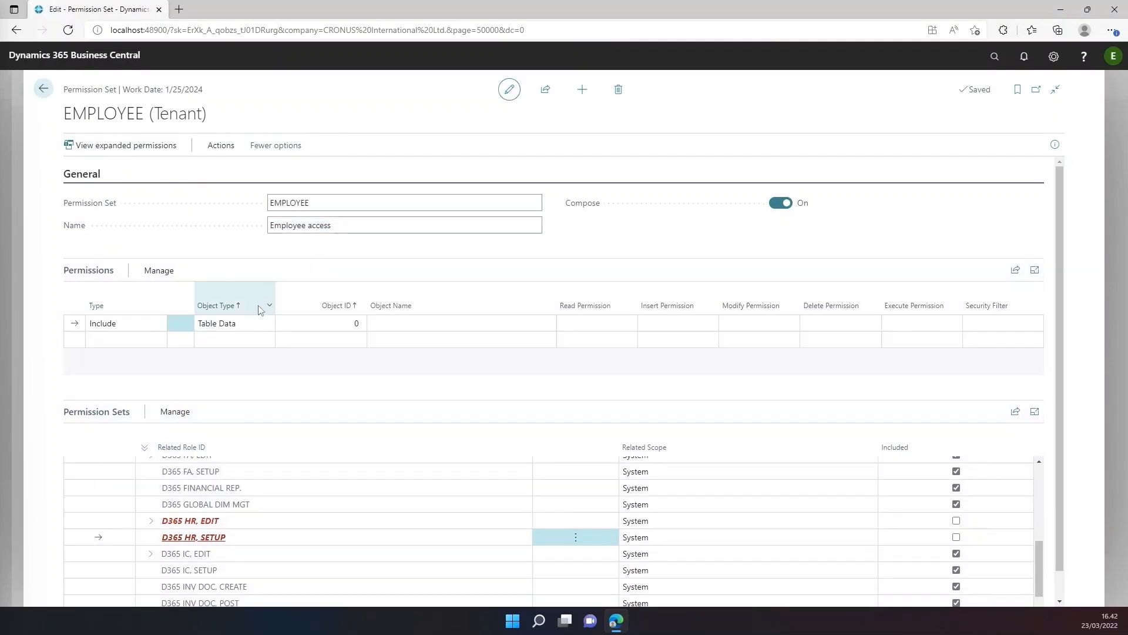
Add a permission line of type Exclude for Table Data with object ID 5219.
left_click(127, 331)
left_click(112, 347)
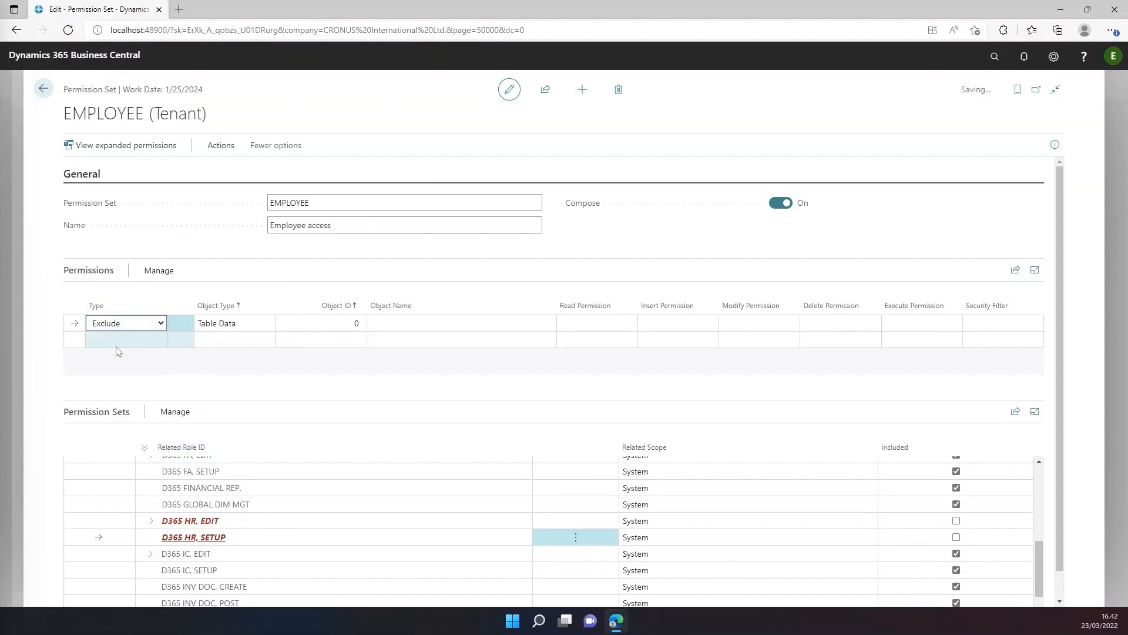
left_click(324, 322)
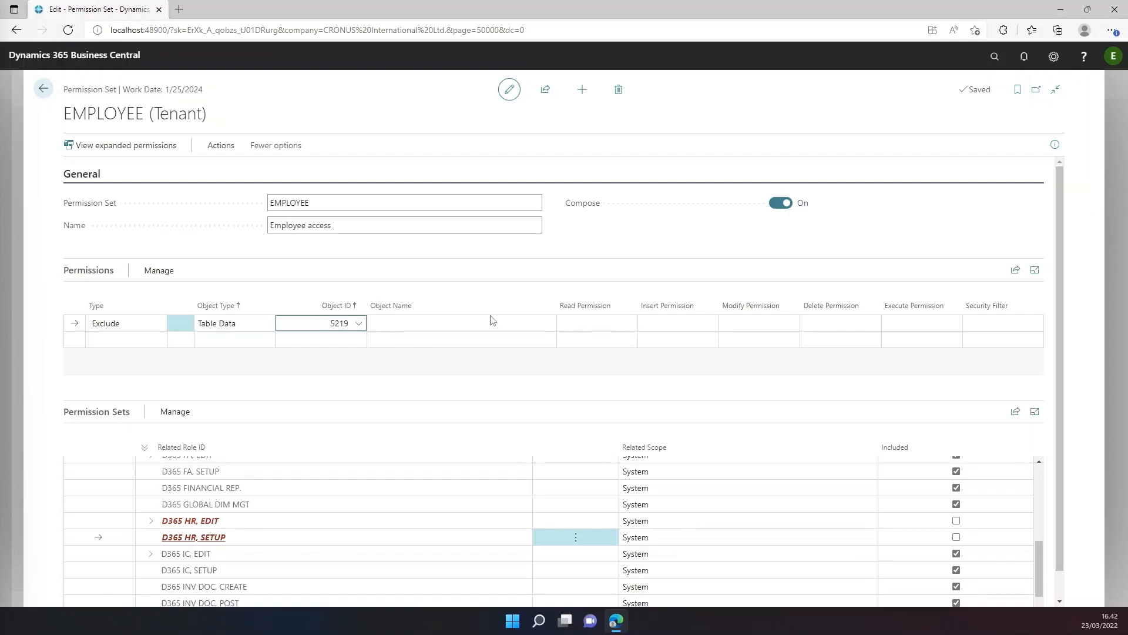
Set the read, insert, modify, delete and execute permissions of the 5219 line to Exclude and leave edit mode.
left_click(584, 324)
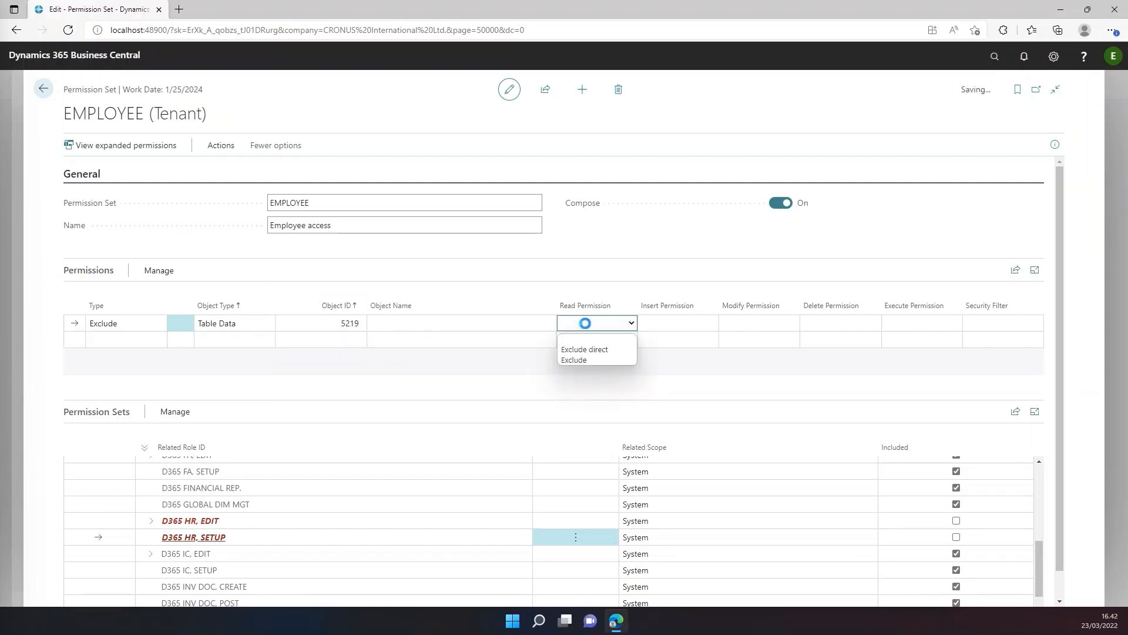
left_click(584, 360)
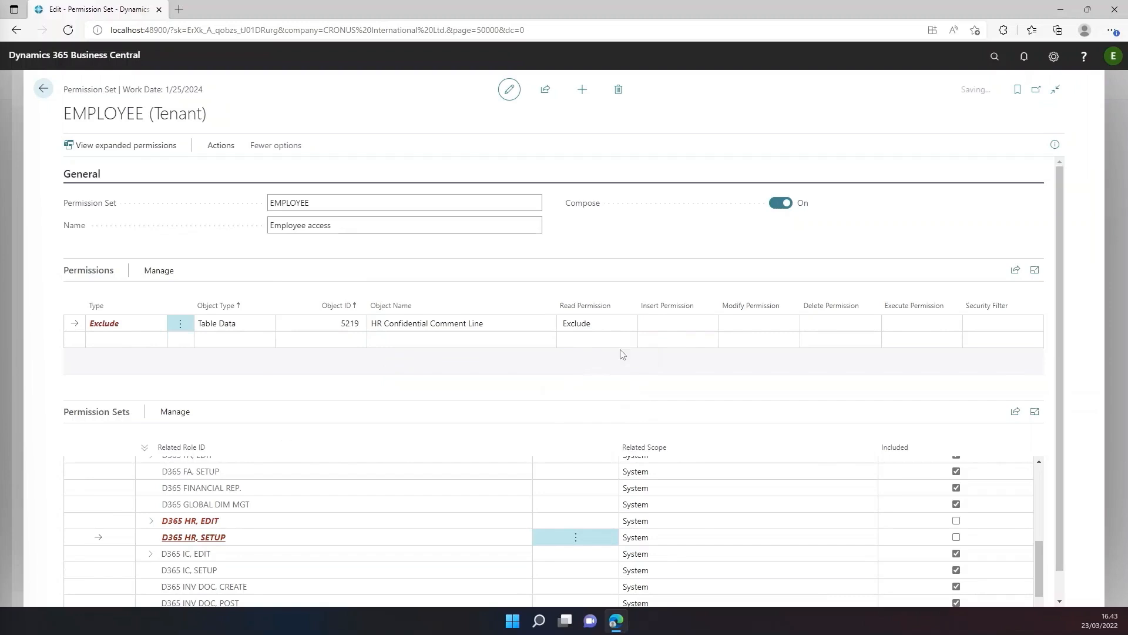
left_click(663, 324)
left_click(664, 357)
left_click(744, 324)
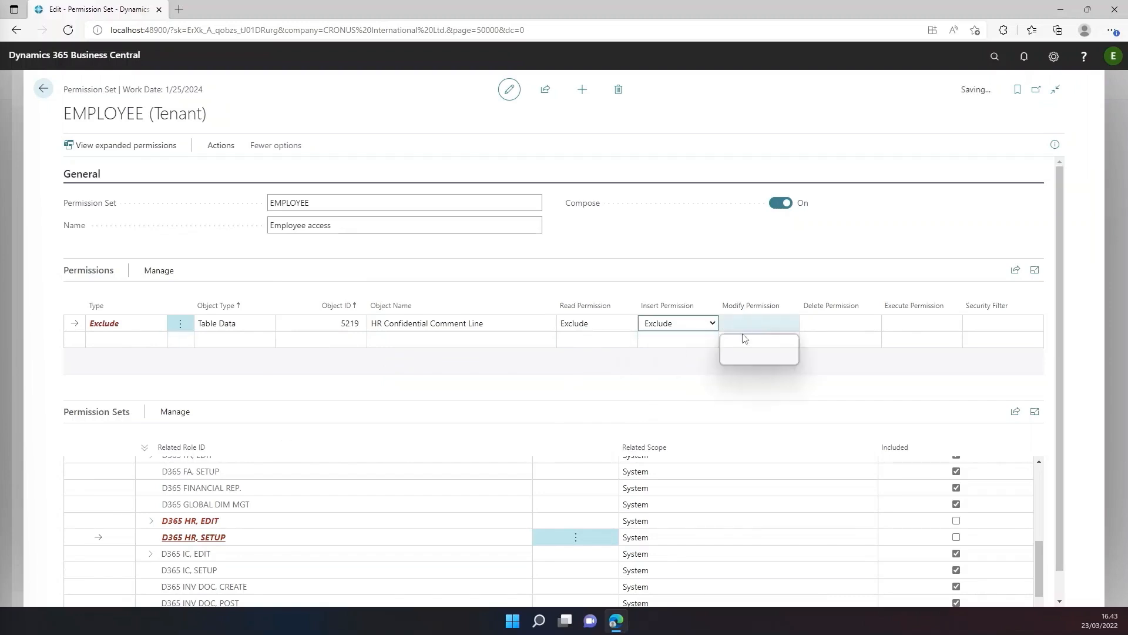
left_click(745, 358)
left_click(831, 324)
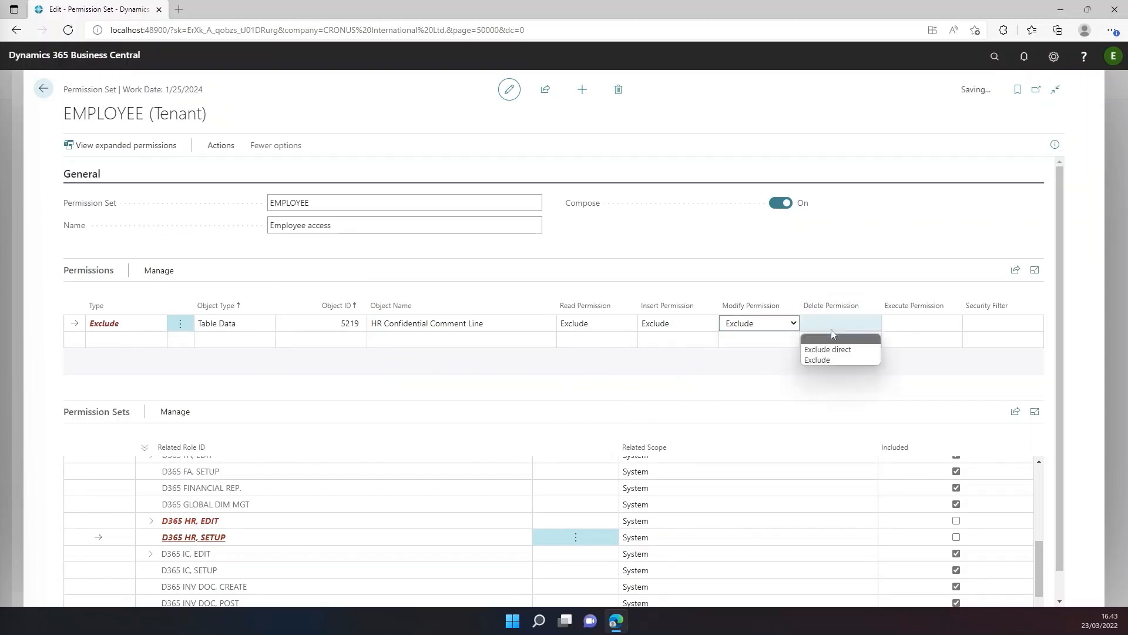
left_click(830, 360)
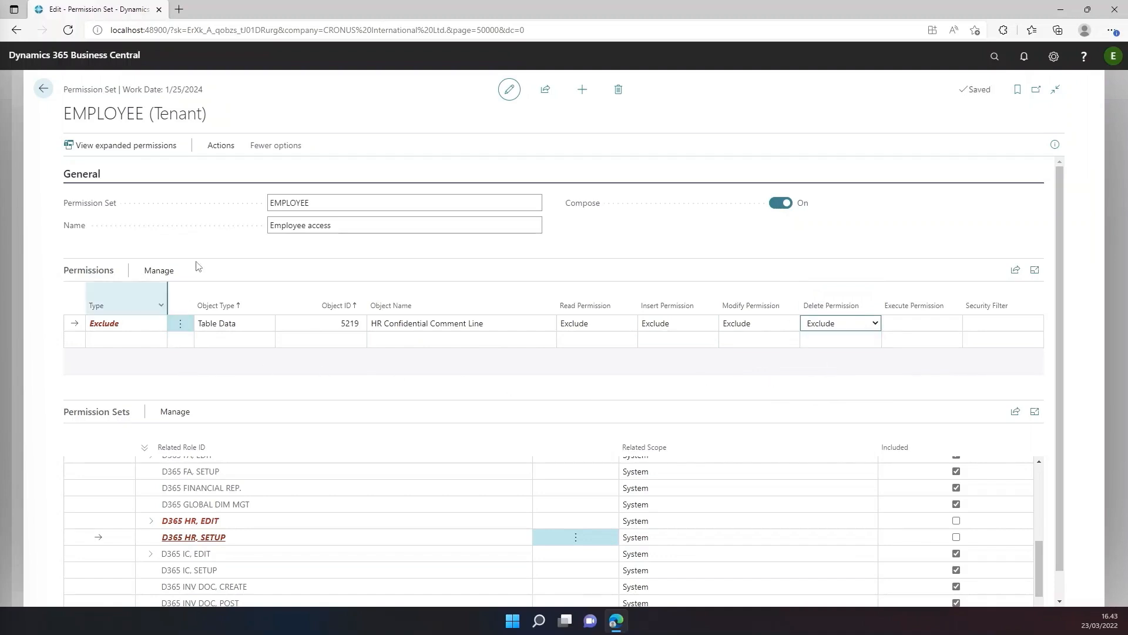
left_click(510, 92)
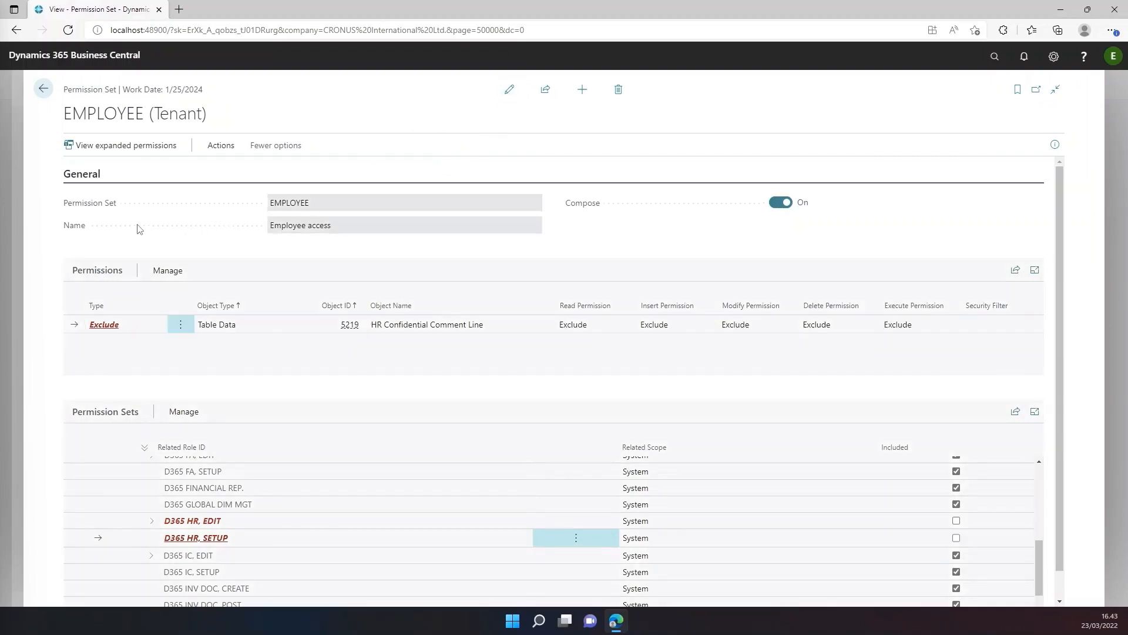
Recheck the EMPLOYEE set's expanded permissions with Object Name filtered to *HR*, and return to the list of permission sets.
left_click(114, 151)
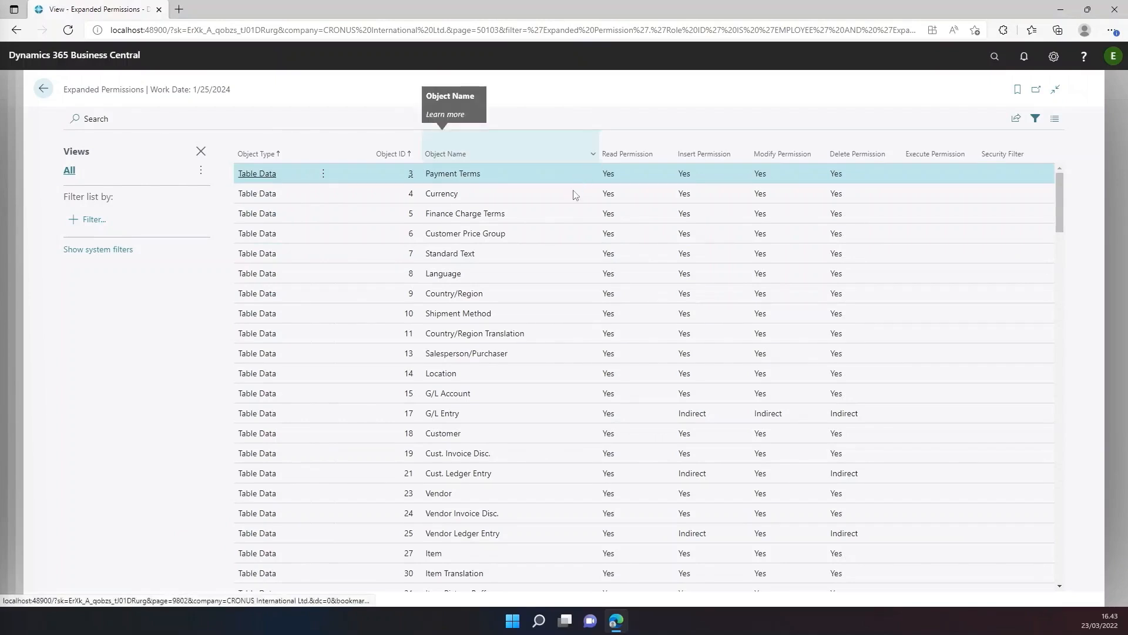
left_click(592, 153)
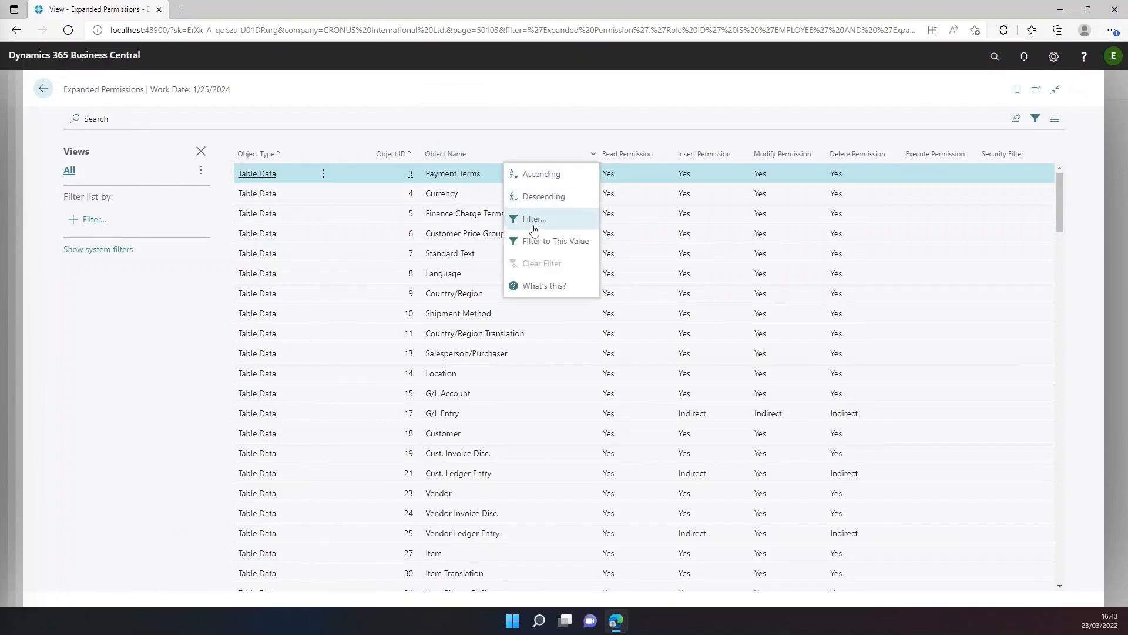
key("Return")
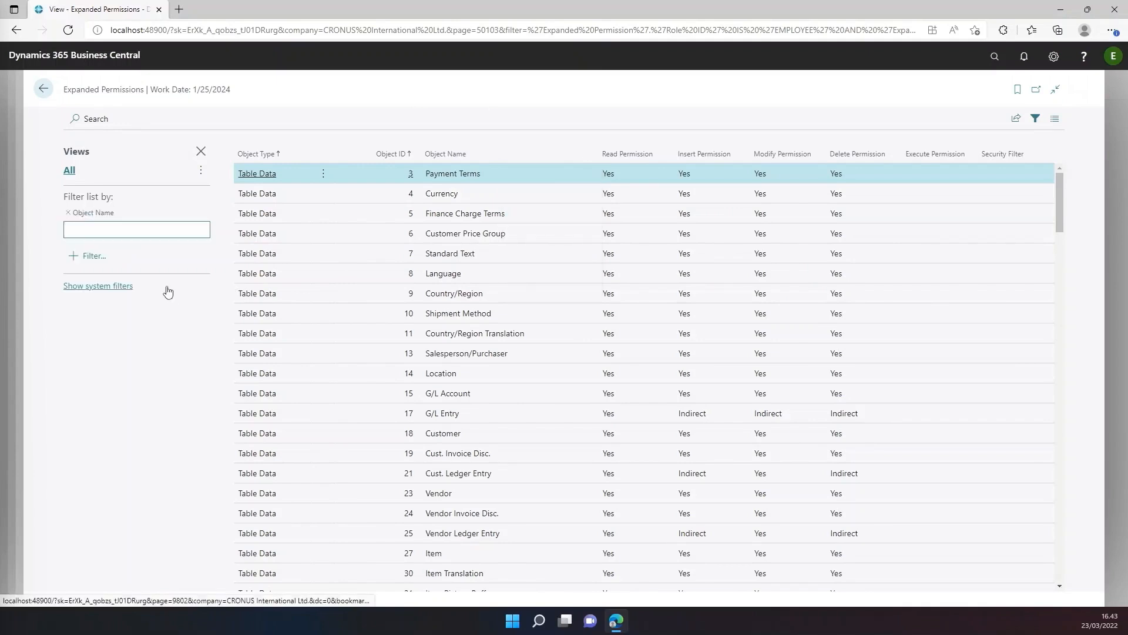
type("*")
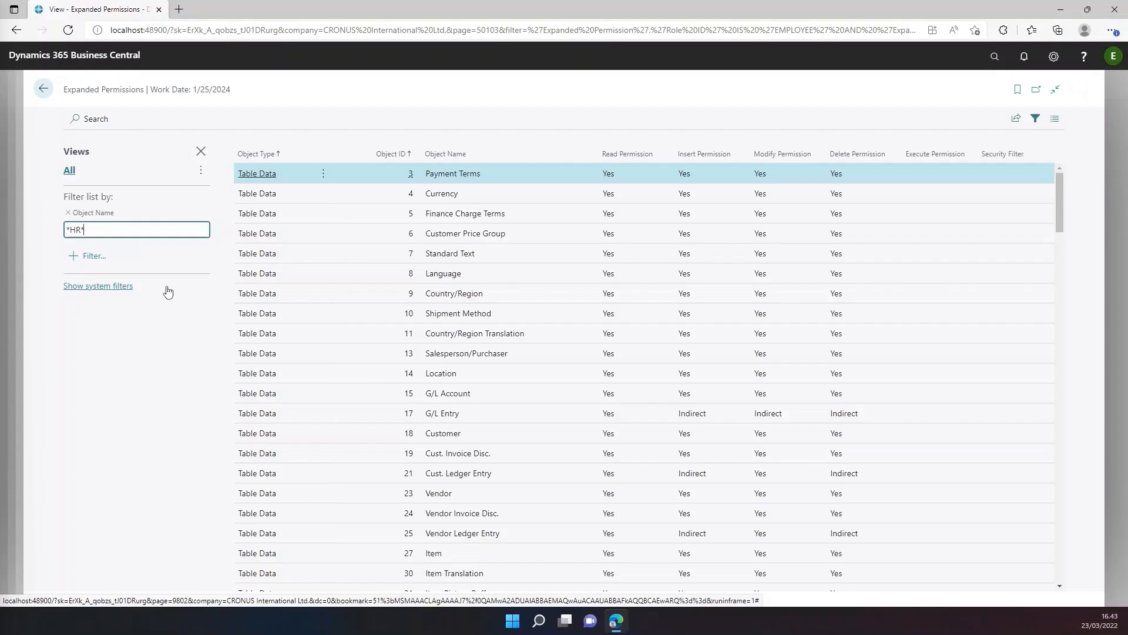
key("Return")
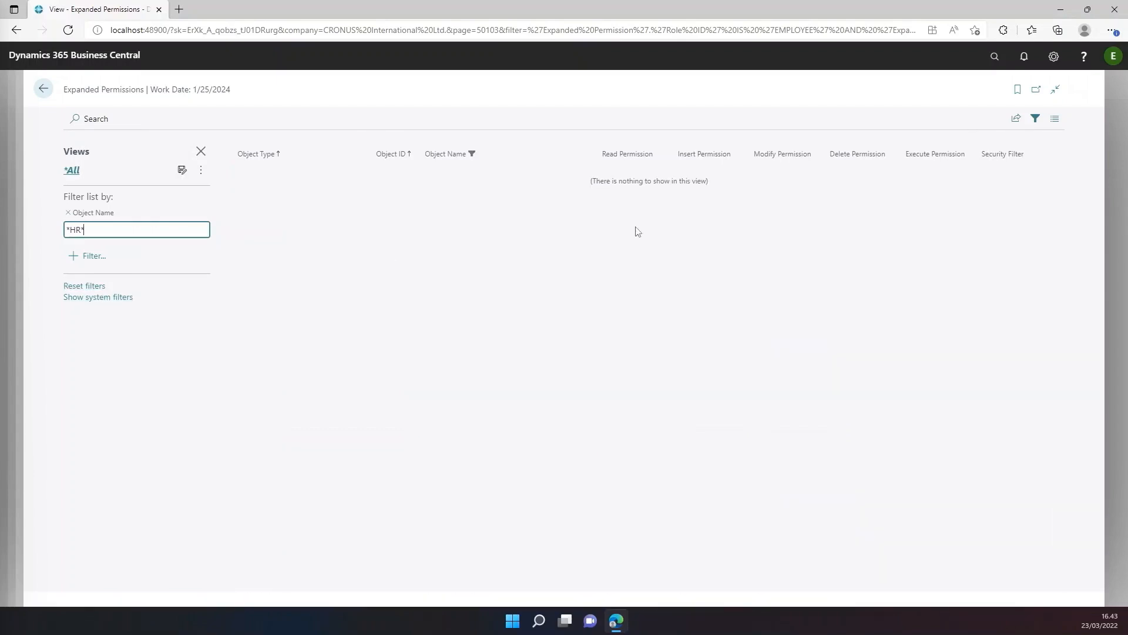
left_click(44, 91)
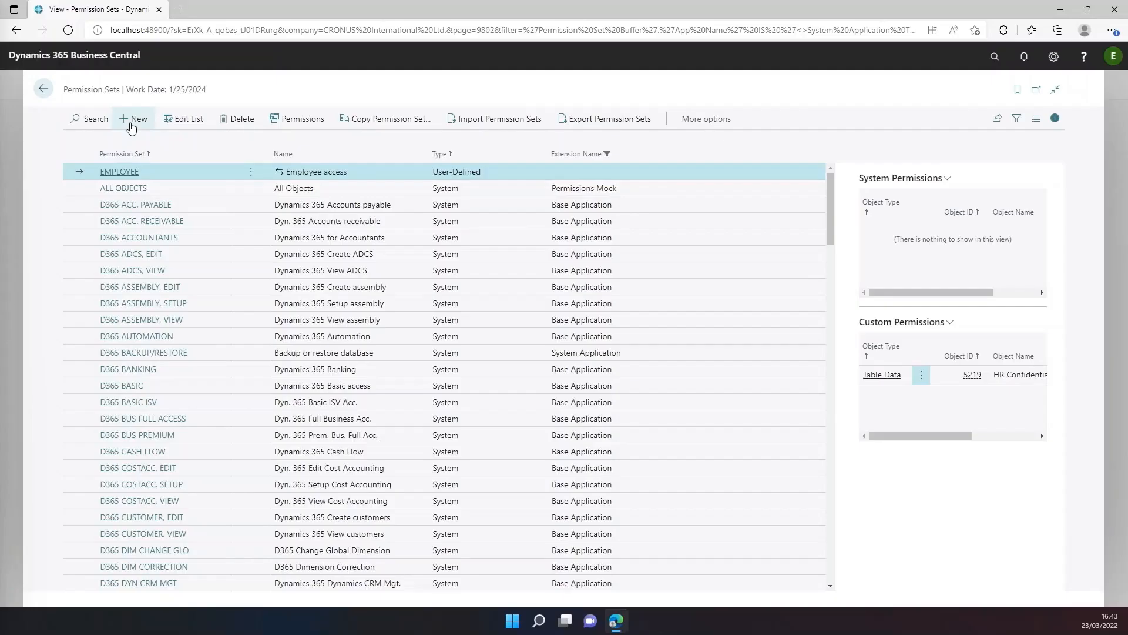
Create a new permission set MY BASIC with the name Basic access and leave list editing.
left_click(131, 125)
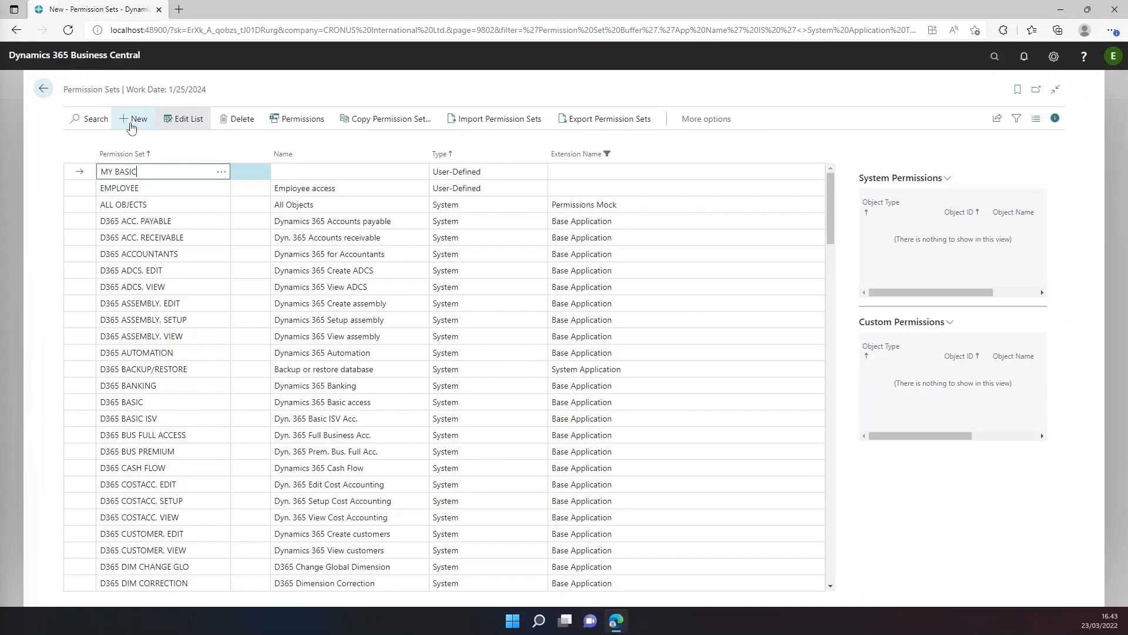
left_click(299, 170)
type("Basic access")
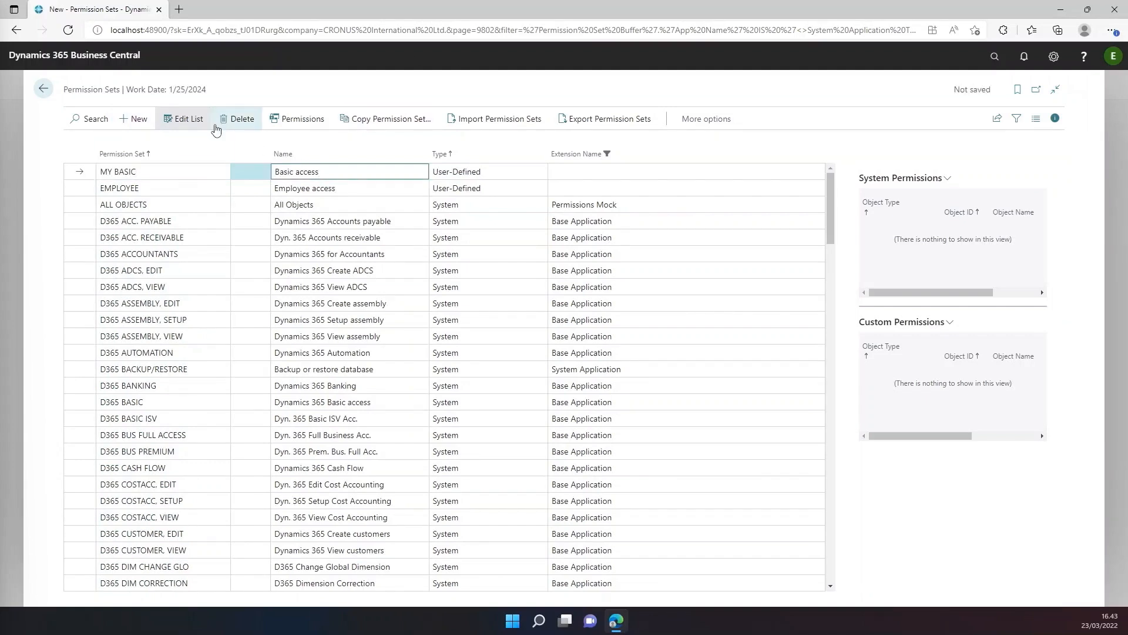
left_click(198, 120)
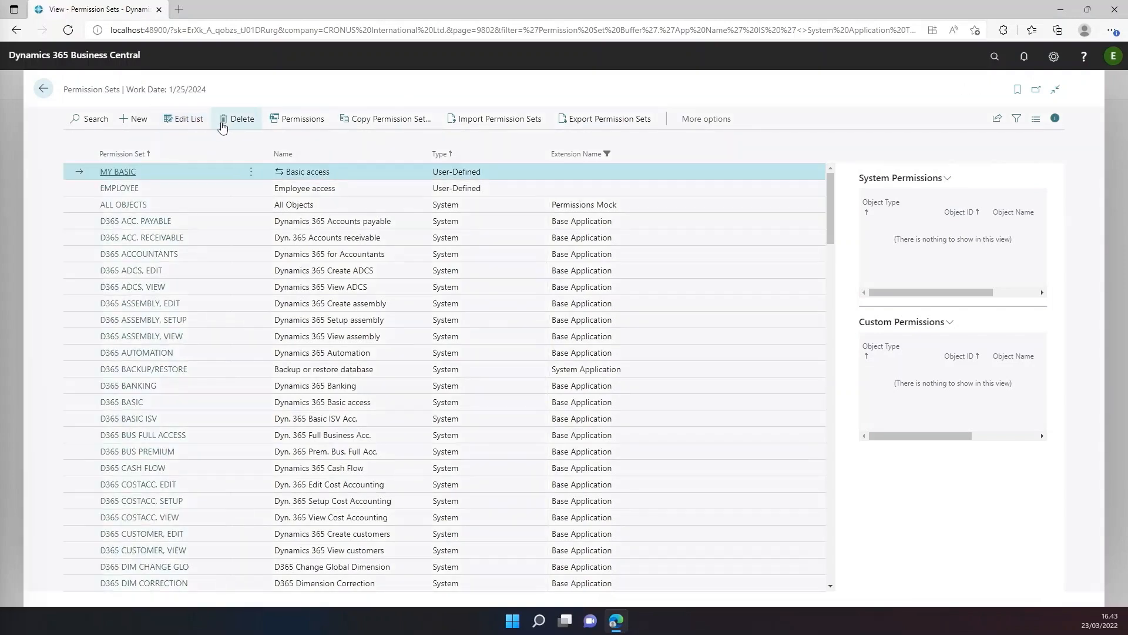
Open the MY BASIC permission set, turn on Compose and include the LOGIN permission set in it.
left_click(128, 172)
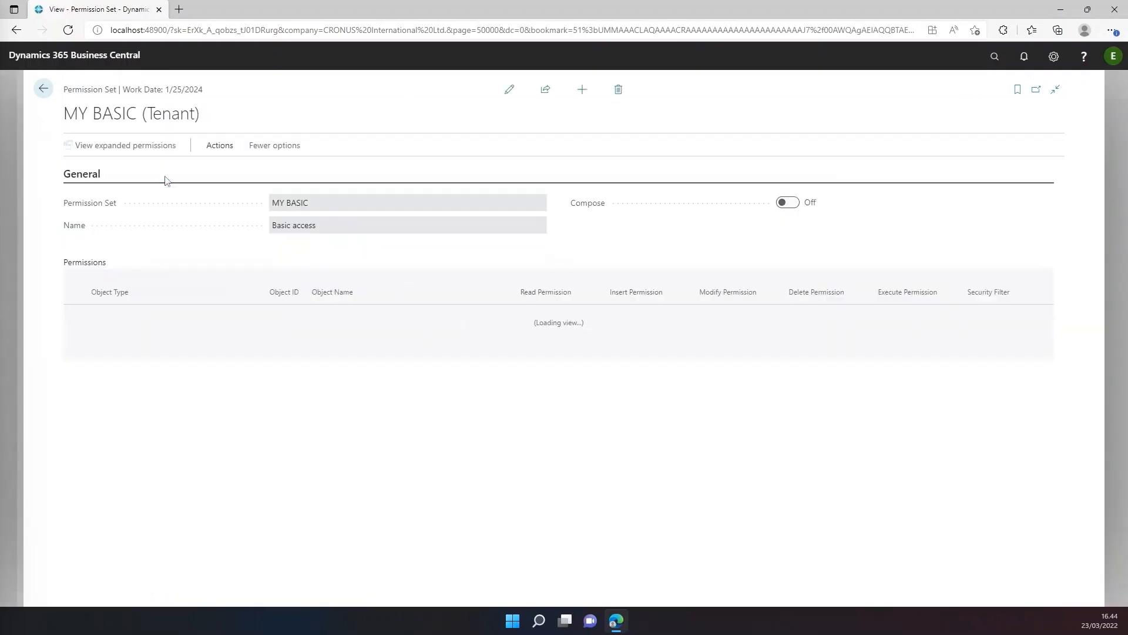
left_click(793, 207)
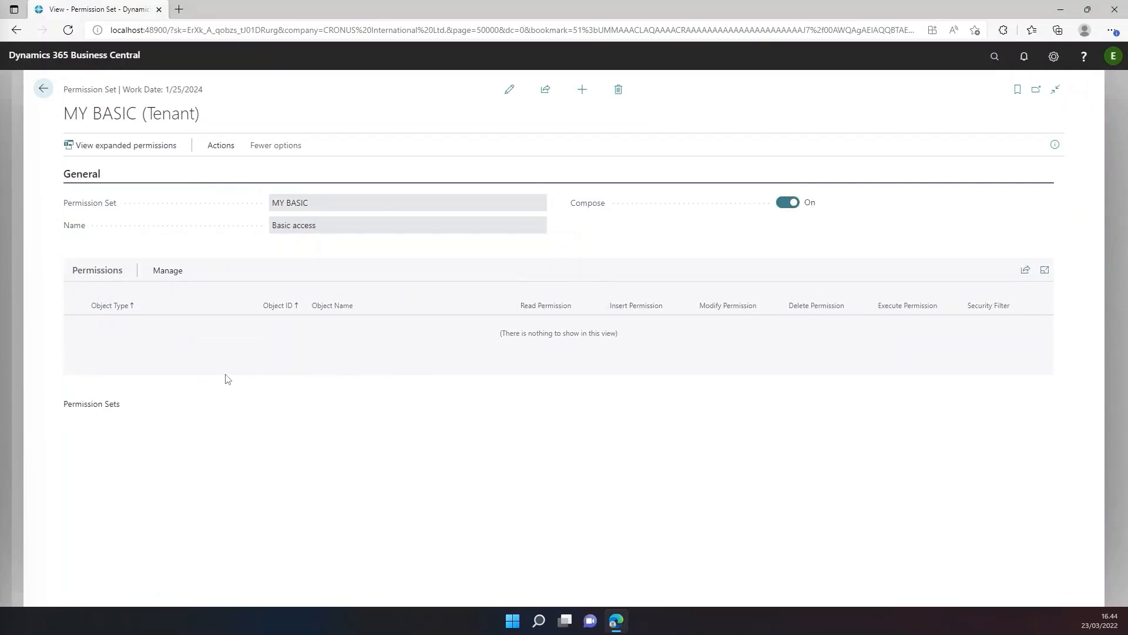
left_click(183, 413)
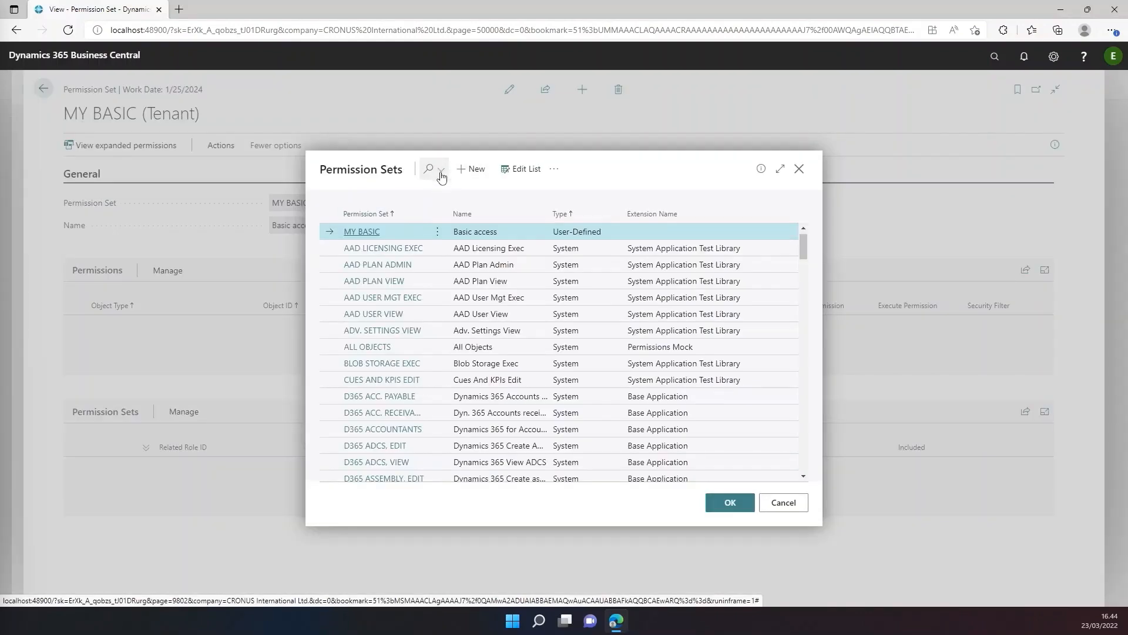
left_click(432, 173)
type("LOGI")
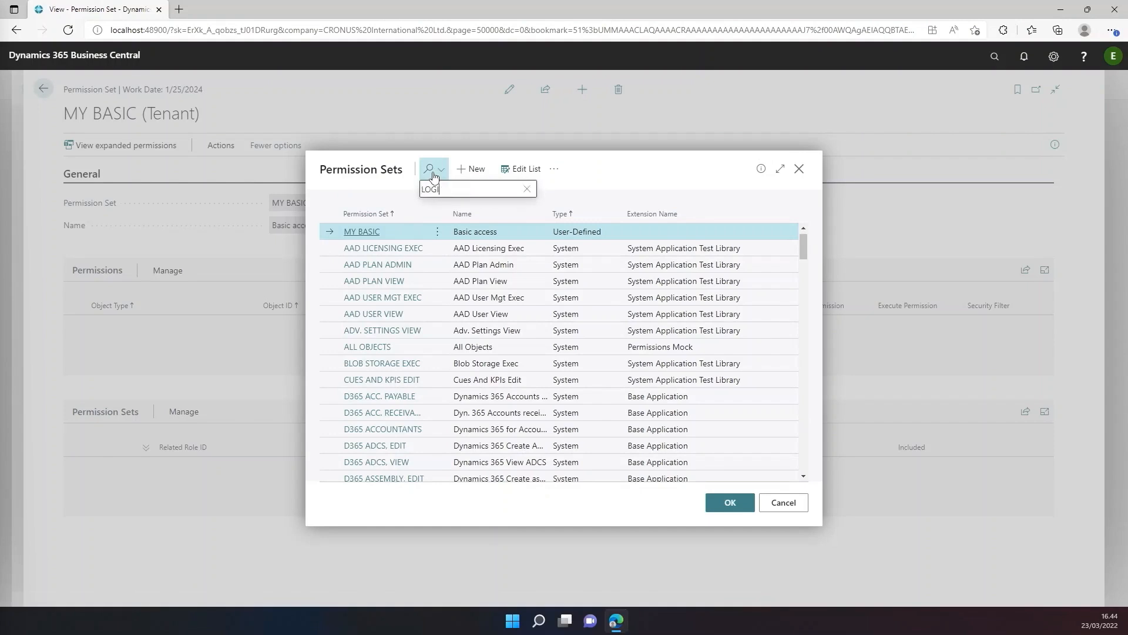
type("N")
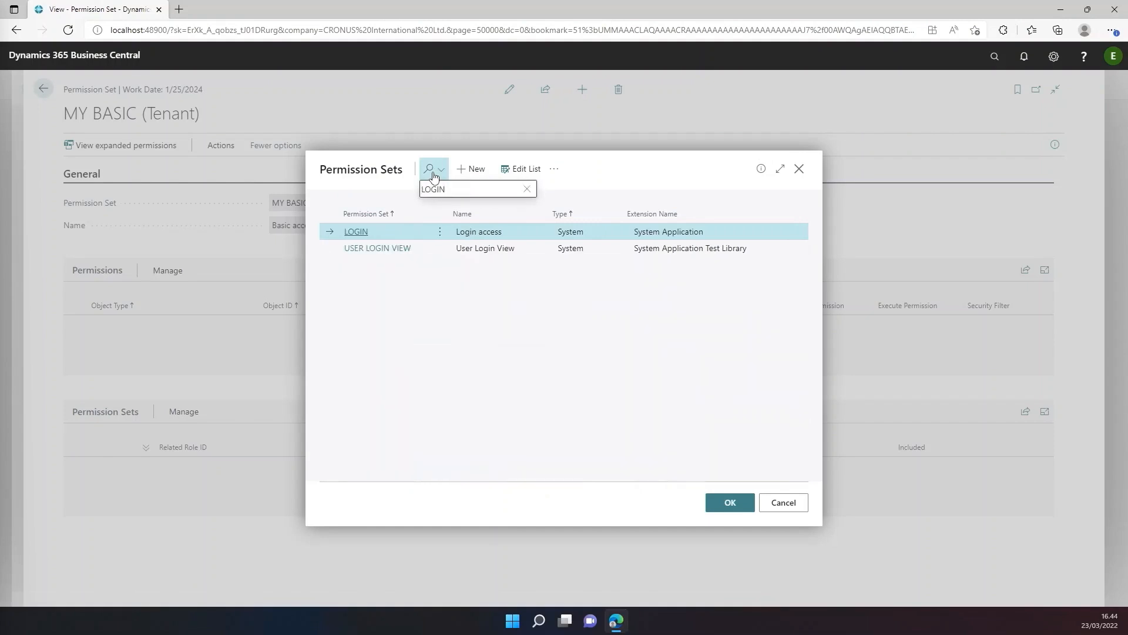
left_click(738, 506)
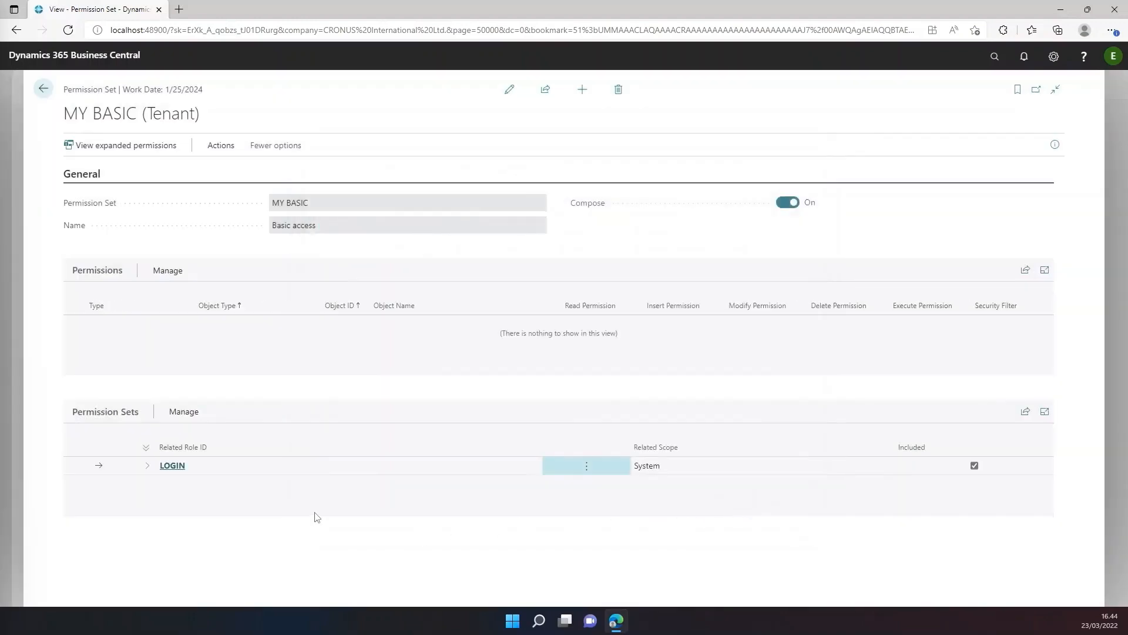
Search the permission sets for PARTNER and include PARTNER BASIC in the MY BASIC set.
left_click(183, 412)
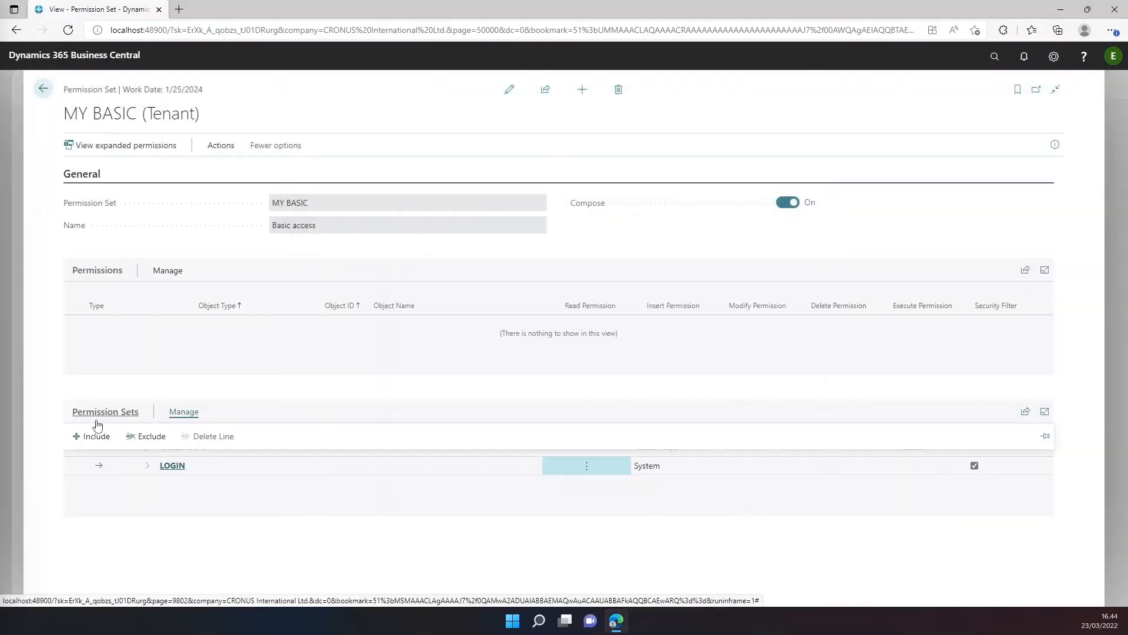
left_click(79, 435)
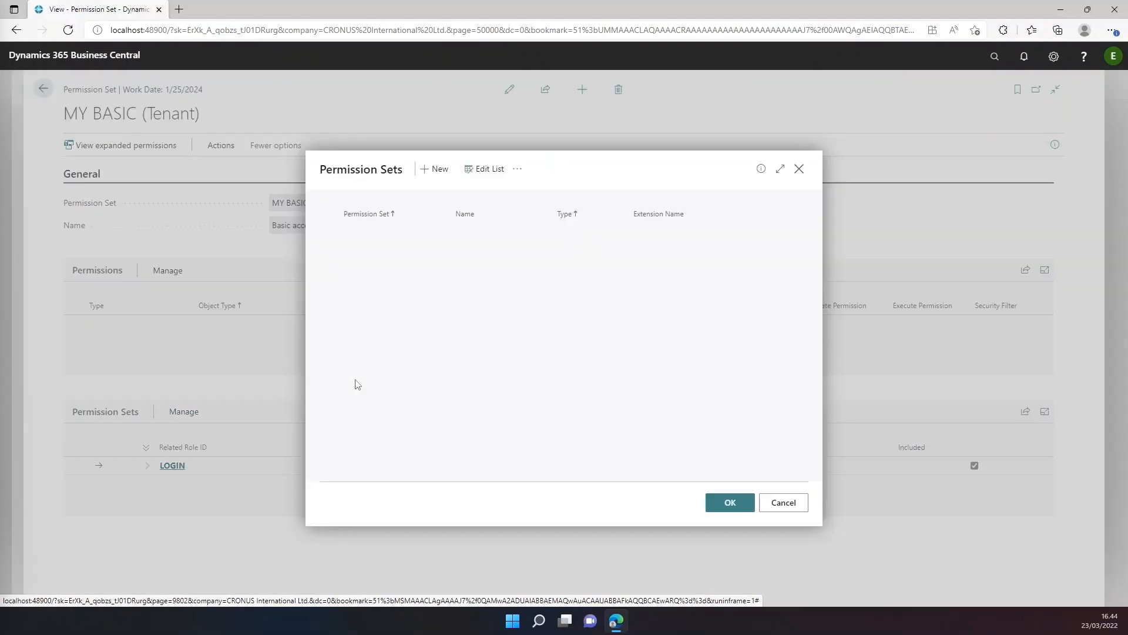
left_click(436, 175)
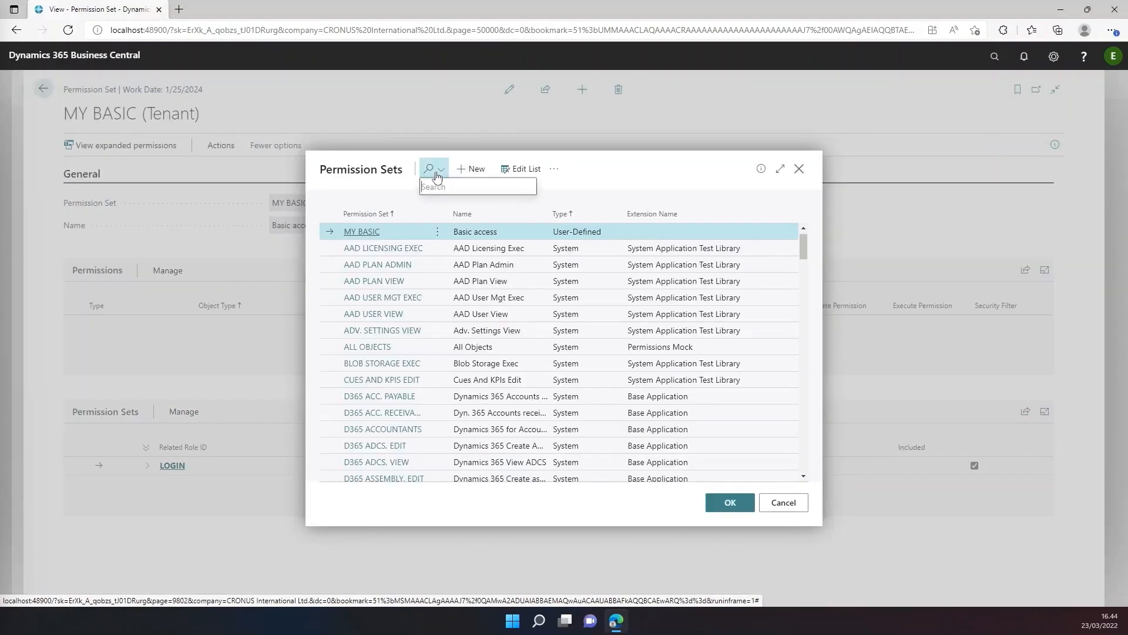
type("PARTNER")
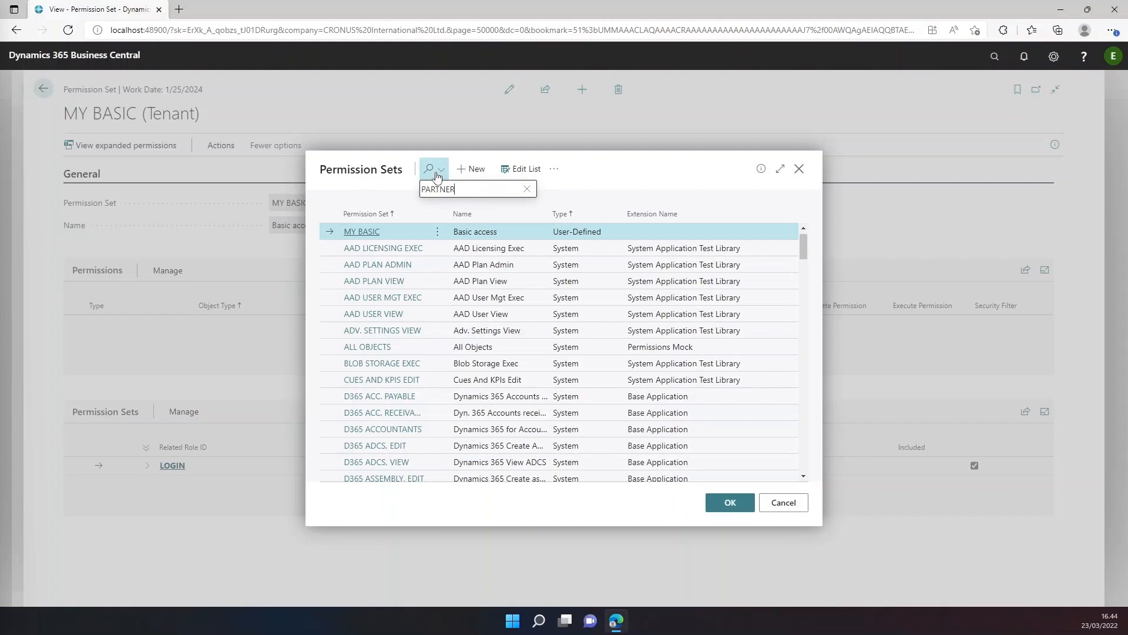
left_click(730, 502)
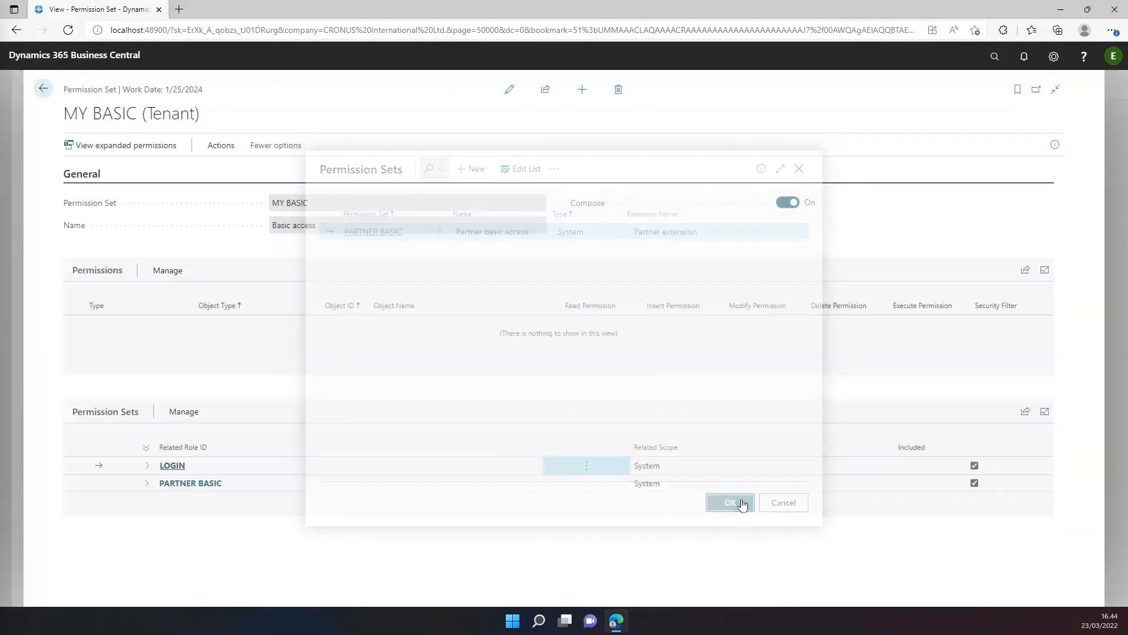